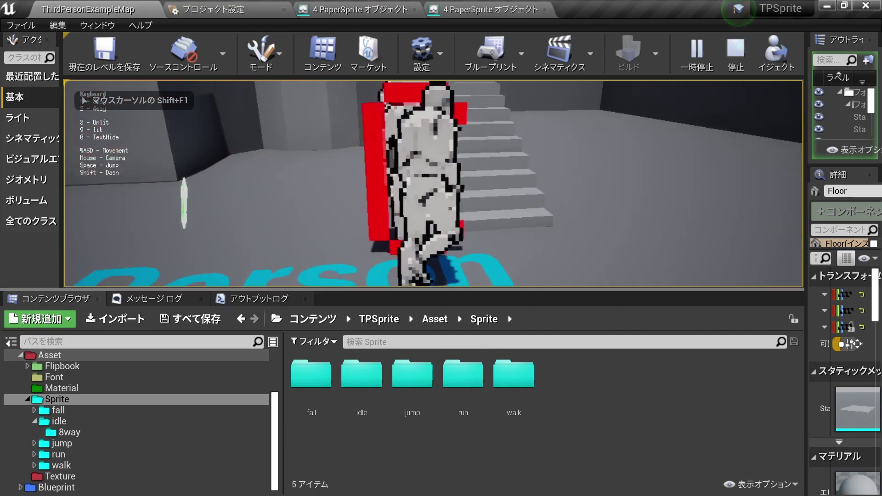
Open gray_idle.png from the Sample\8way folder in Photos.
{"action": "key", "text": "w"}
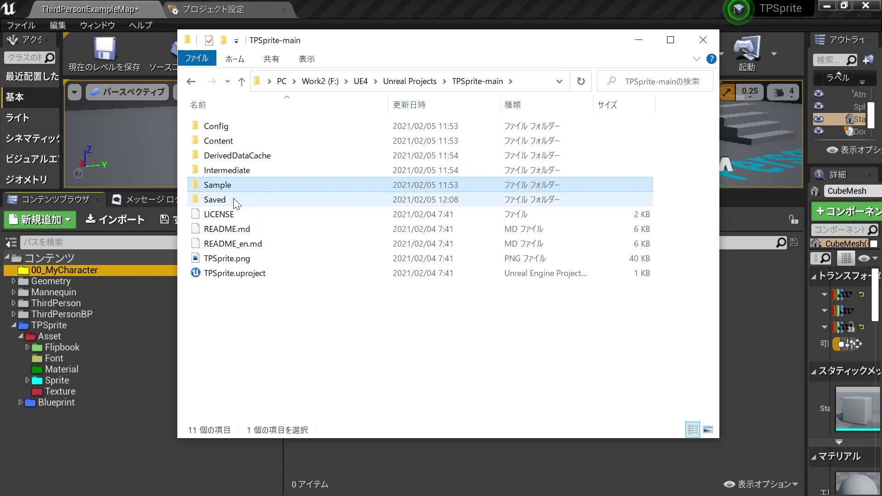
{"action": "double_click", "coordinate": [231, 185]}
{"action": "left_click", "coordinate": [212, 130]}
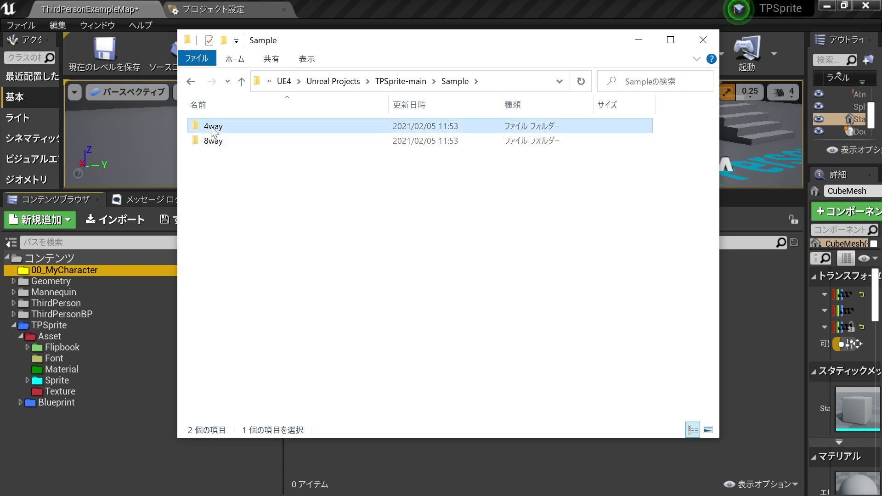
{"action": "left_click", "coordinate": [216, 140]}
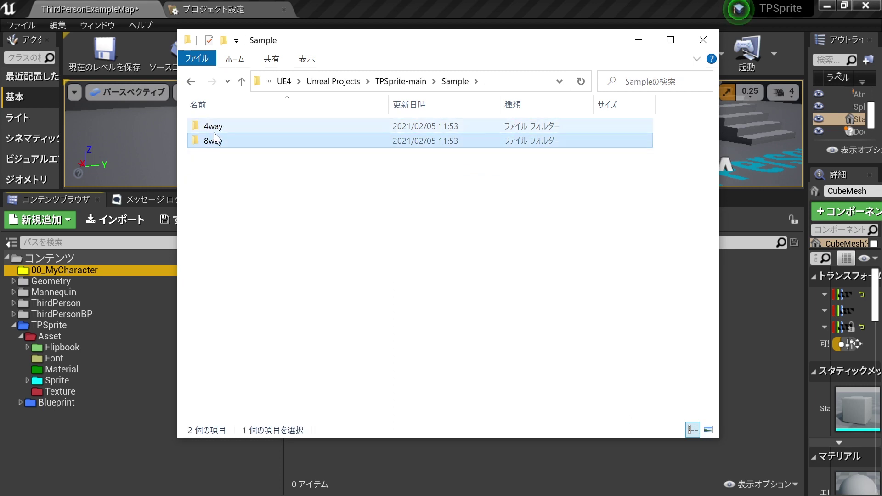
{"action": "left_click", "coordinate": [216, 140], "text": "ctrl"}
{"action": "double_click", "coordinate": [216, 143]}
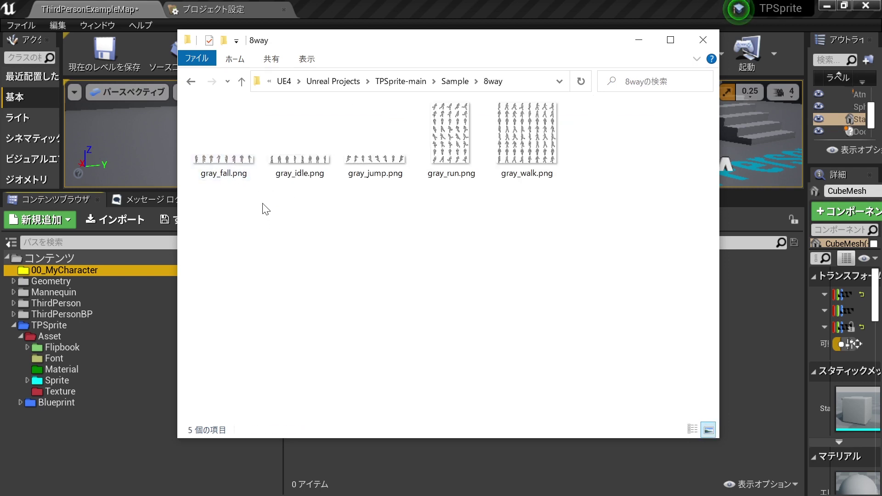
{"action": "left_click", "coordinate": [297, 179]}
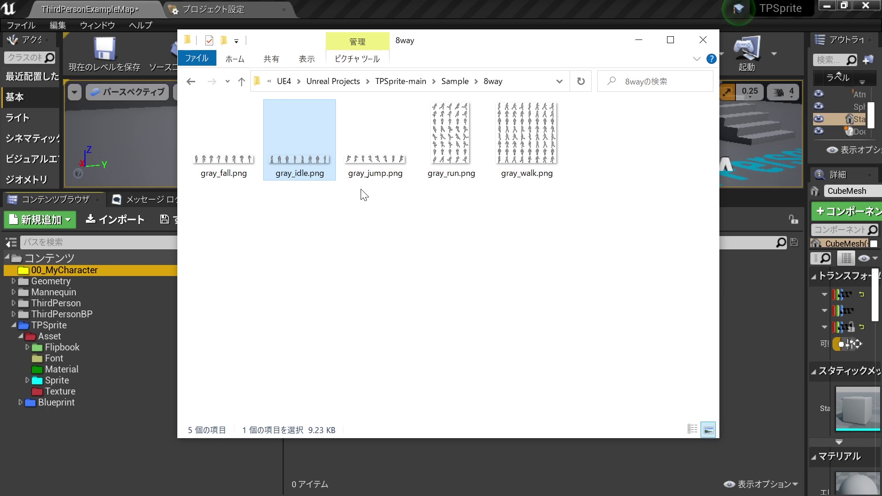
{"action": "key", "text": "Return"}
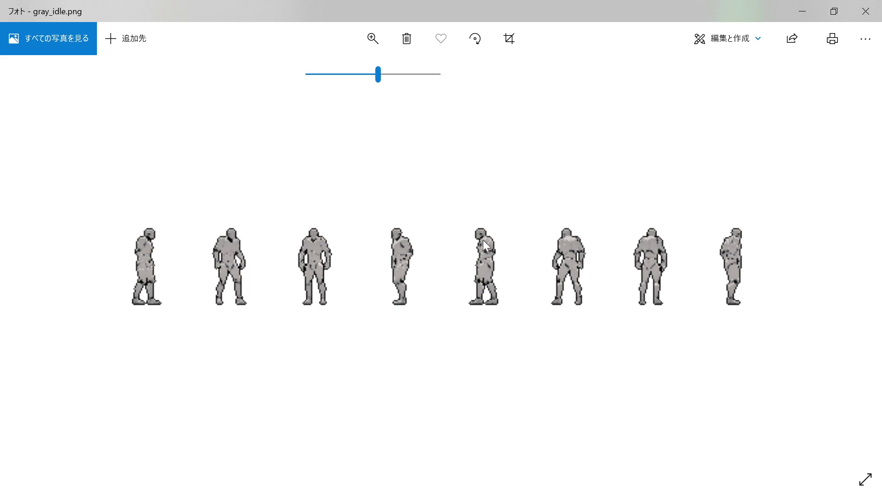
Zoom gray_idle.png to about 51 to inspect its eight idle frames, then close Photos.
{"action": "scroll", "coordinate": [384, 292], "scroll_direction": "down", "scroll_amount": 3}
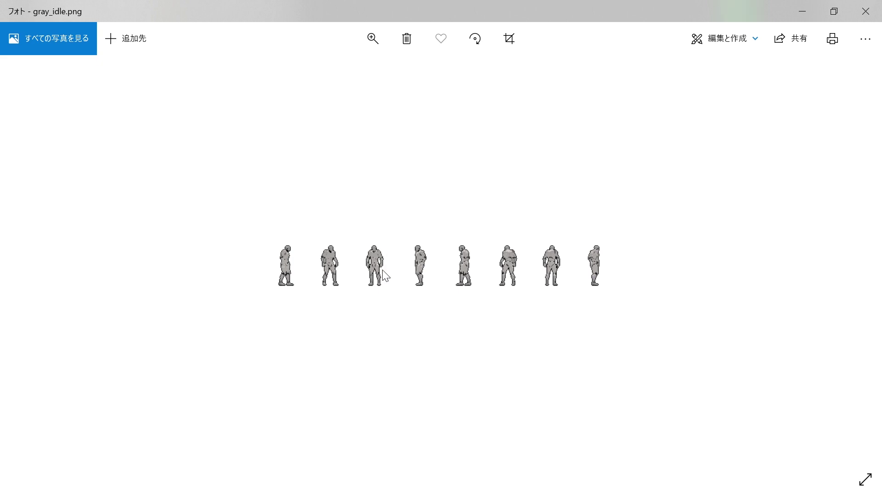
{"action": "left_click", "coordinate": [372, 38]}
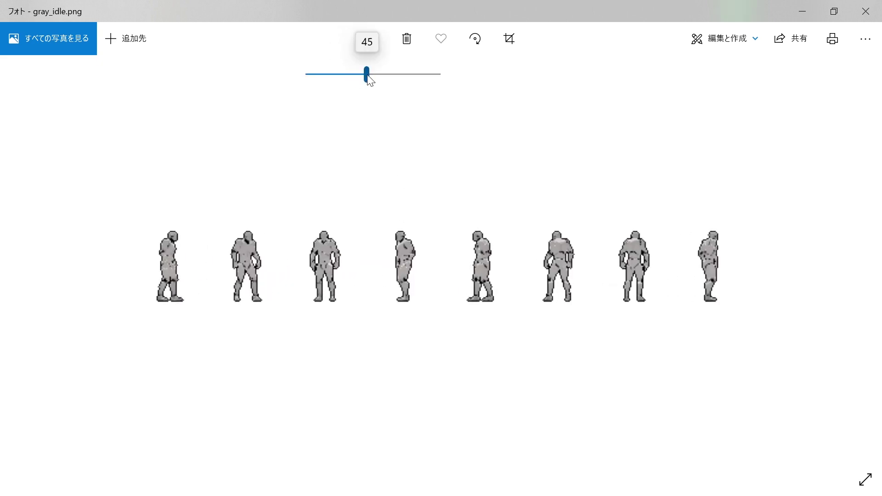
{"action": "left_click_drag", "start_coordinate": [368, 74], "coordinate": [374, 74]}
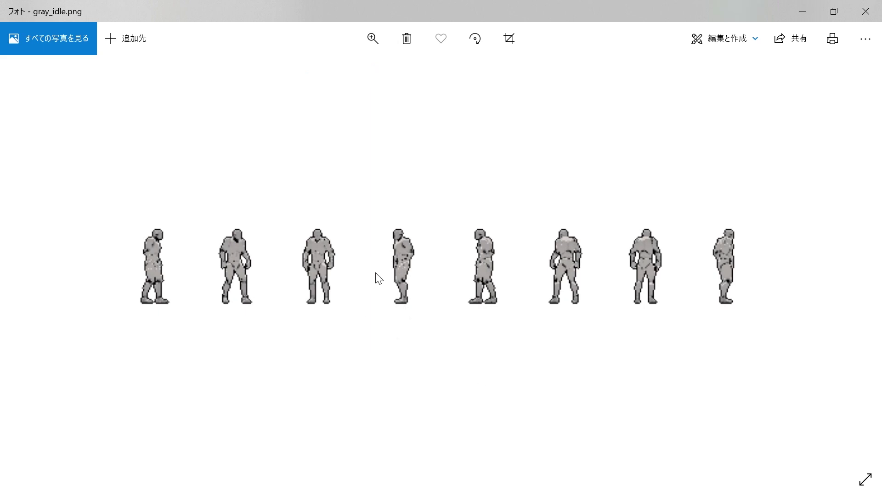
{"action": "key", "text": "alt+F4"}
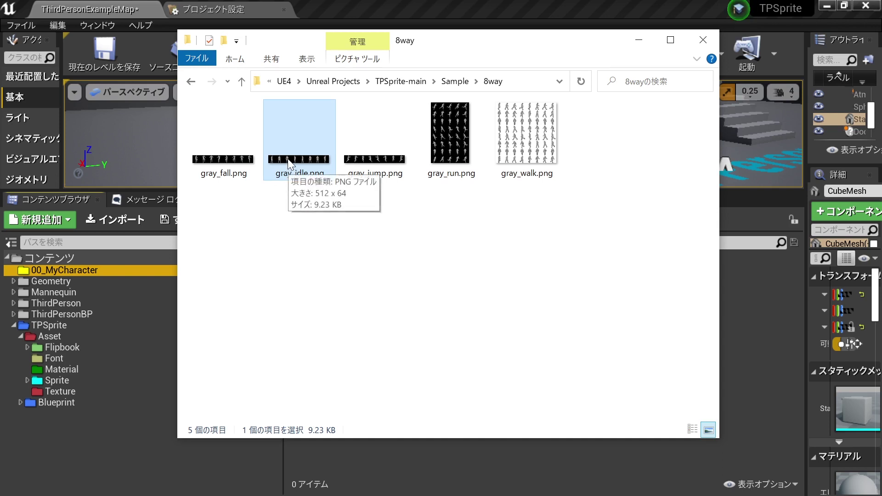
Open gray_idle.png in Adobe Photoshop 2020 through its Open with menu.
{"action": "right_click", "coordinate": [284, 161]}
{"action": "mouse_move", "coordinate": [466, 287]}
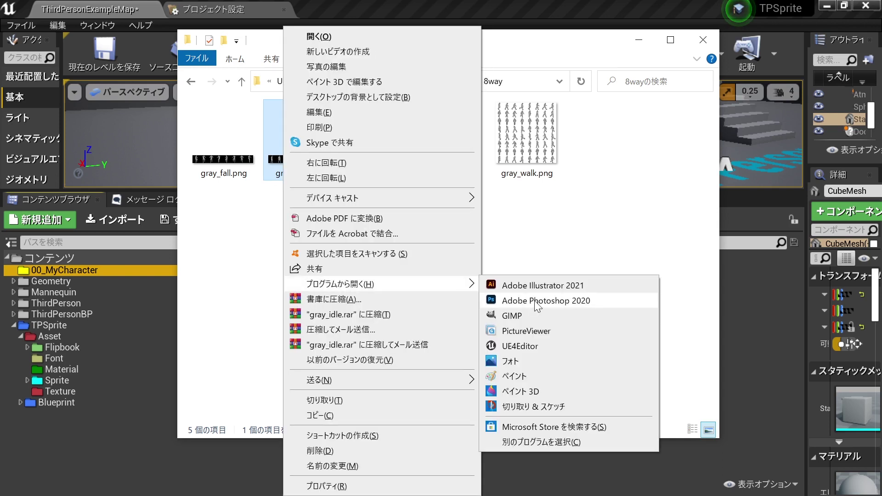
{"action": "left_click", "coordinate": [528, 303]}
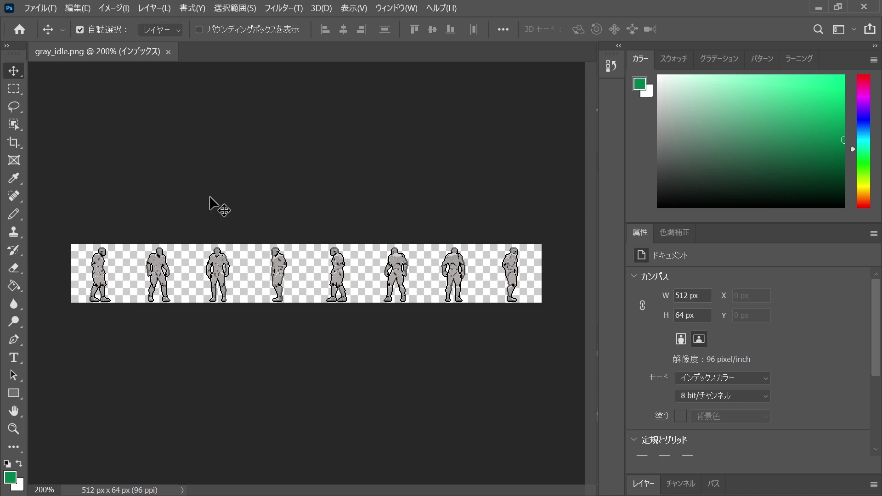
Convert gray_idle.png from indexed colour to RGB Color.
{"action": "left_click", "coordinate": [114, 8]}
{"action": "mouse_move", "coordinate": [122, 21]}
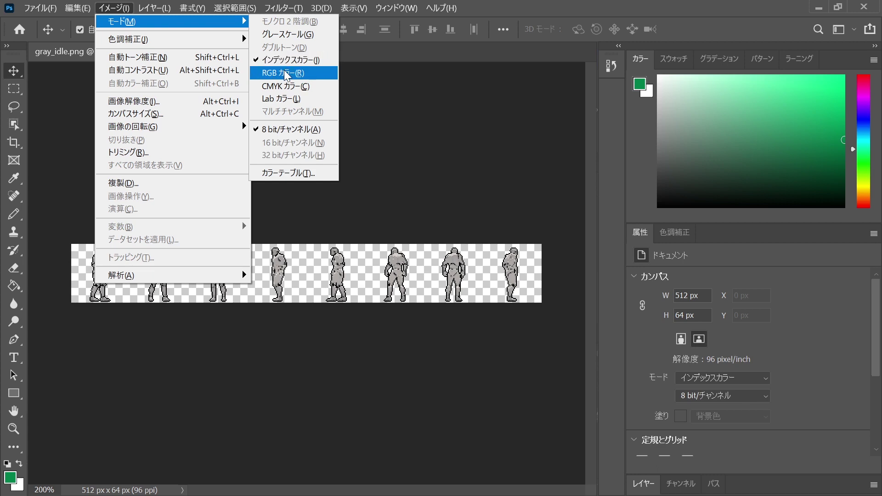
{"action": "left_click", "coordinate": [284, 74]}
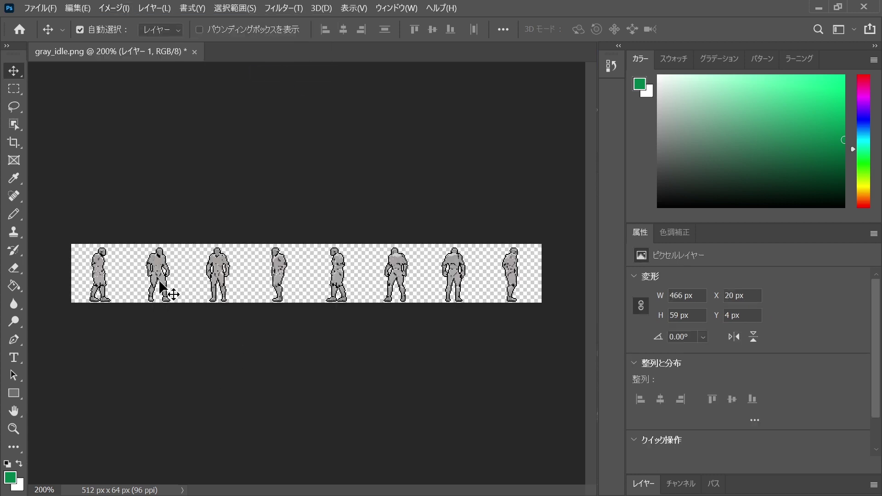
Label the eight frames with red PixelMplus12 60 pt letters A through H.
{"action": "left_click", "coordinate": [20, 358]}
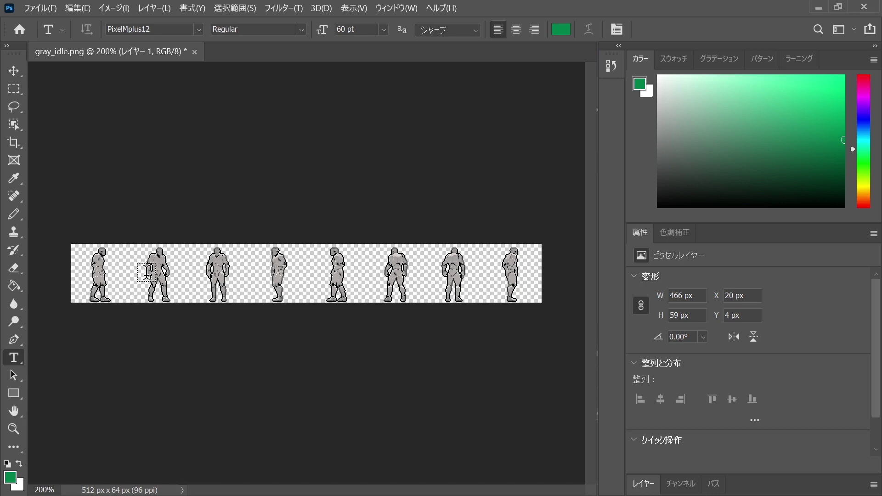
{"action": "left_click", "coordinate": [154, 275]}
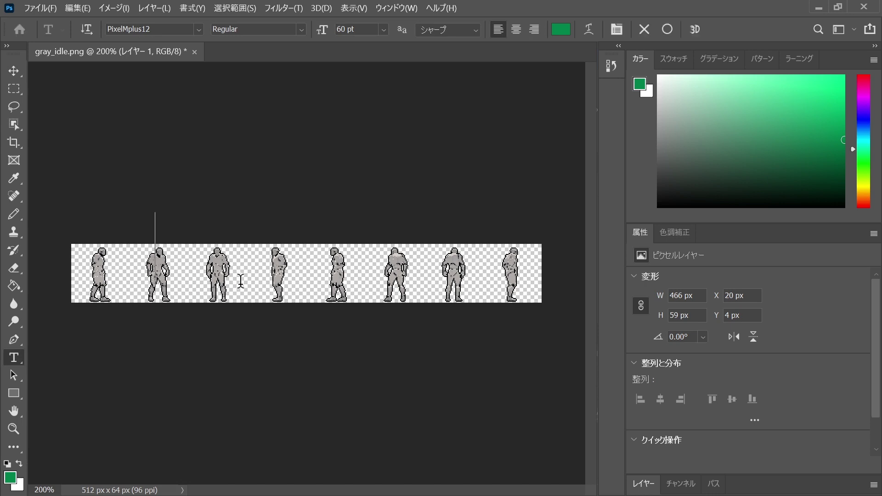
{"action": "type", "text": "A"}
{"action": "key", "text": "ctrl+Return"}
{"action": "key", "text": "v"}
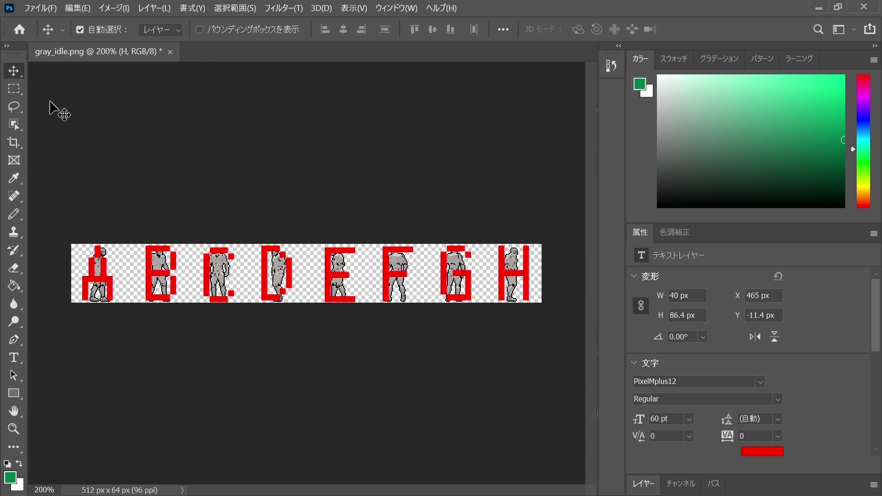
Save the lettered strip as a PNG copy named gray_idle_test.png in Sample\8way.
{"action": "left_click", "coordinate": [32, 13]}
{"action": "left_click", "coordinate": [55, 158]}
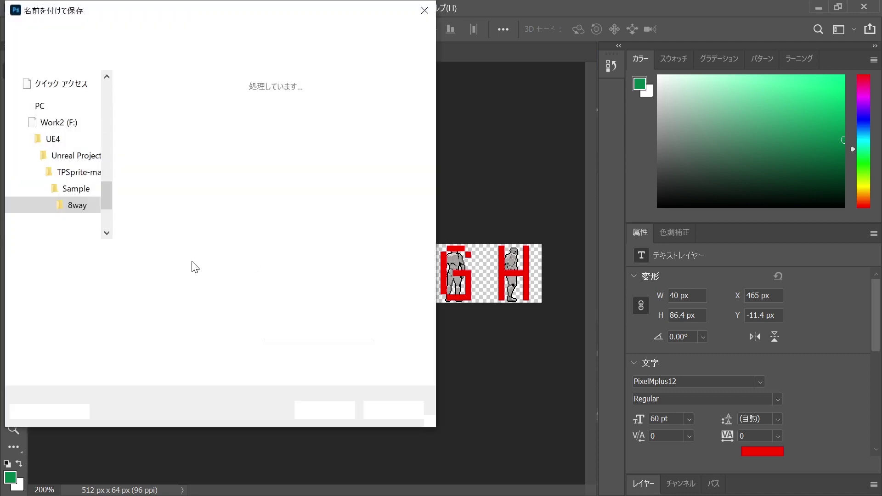
{"action": "left_click", "coordinate": [177, 272]}
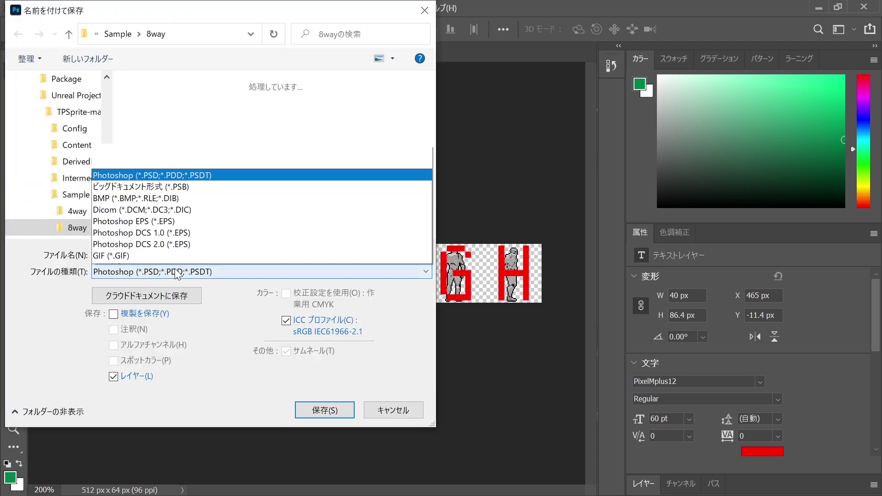
{"action": "left_click", "coordinate": [177, 273]}
{"action": "key", "text": "shift+Tab"}
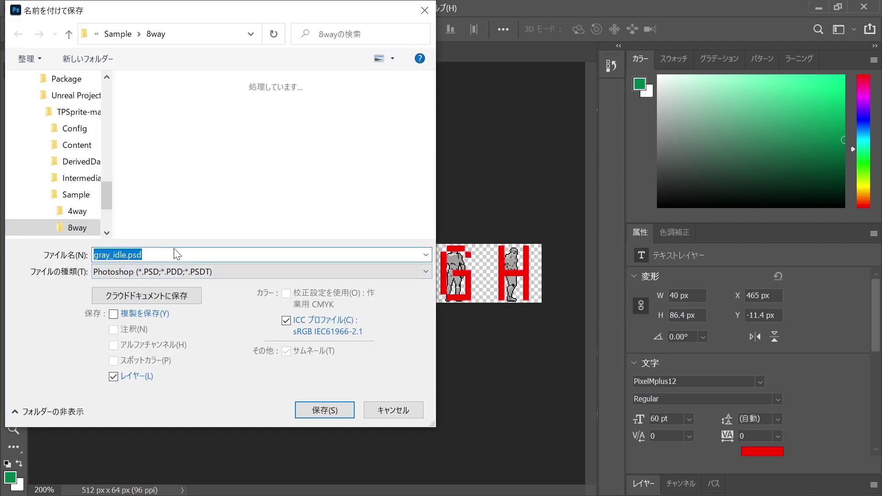
{"action": "left_click", "coordinate": [178, 271]}
{"action": "left_click", "coordinate": [124, 181]}
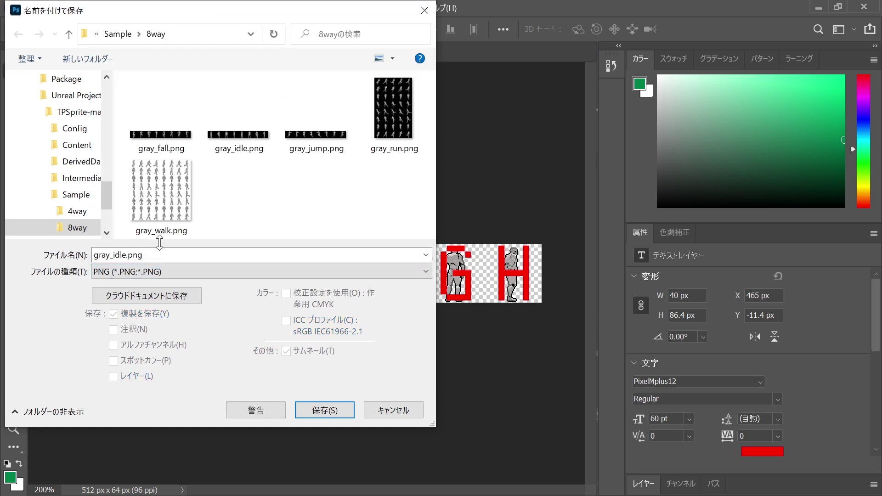
{"action": "left_click", "coordinate": [122, 254]}
{"action": "type", "text": "_"}
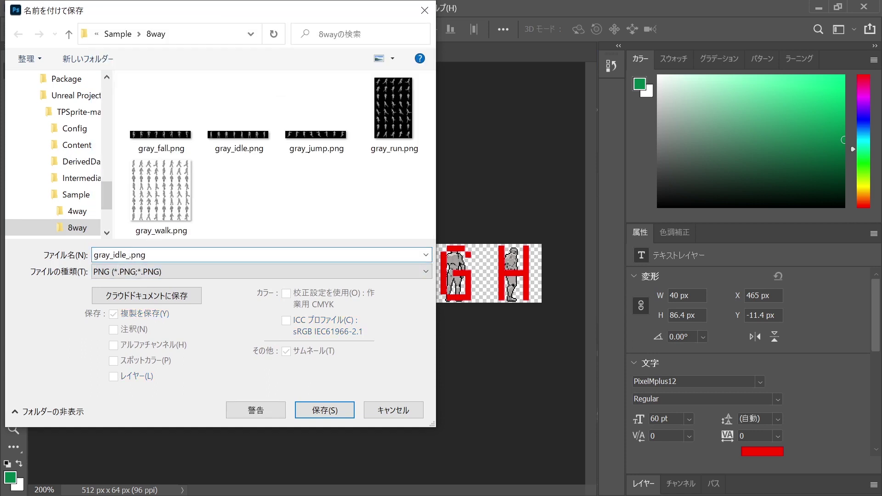
{"action": "key", "text": "Return"}
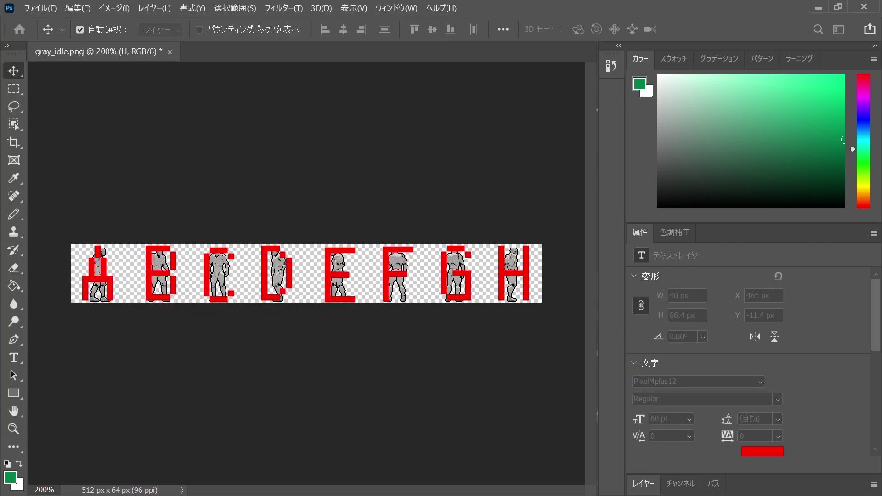
Minimize Photoshop and select the new gray_idle_test.png in the 8way folder.
{"action": "left_click", "coordinate": [819, 8]}
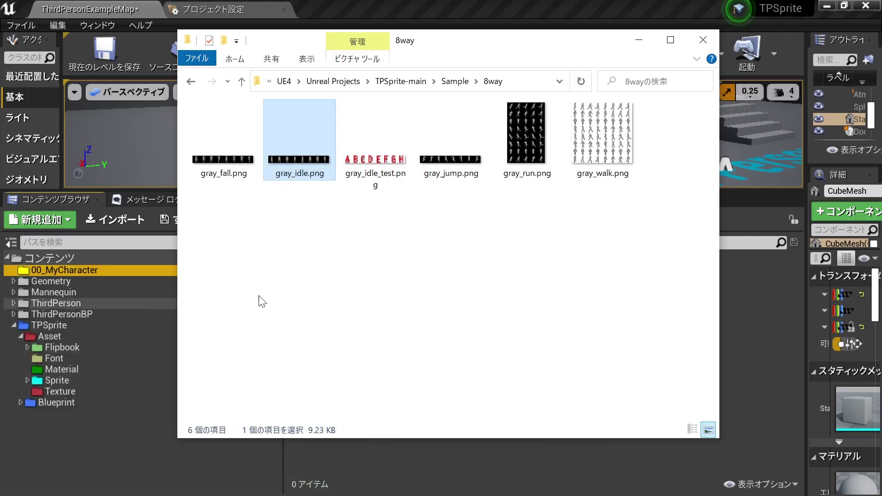
{"action": "left_click", "coordinate": [379, 159]}
{"action": "left_click", "coordinate": [409, 232]}
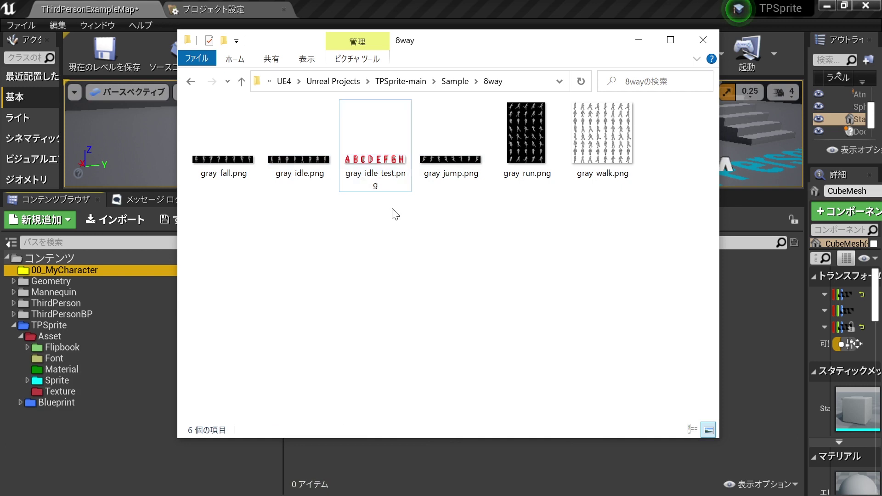
{"action": "key", "text": "space"}
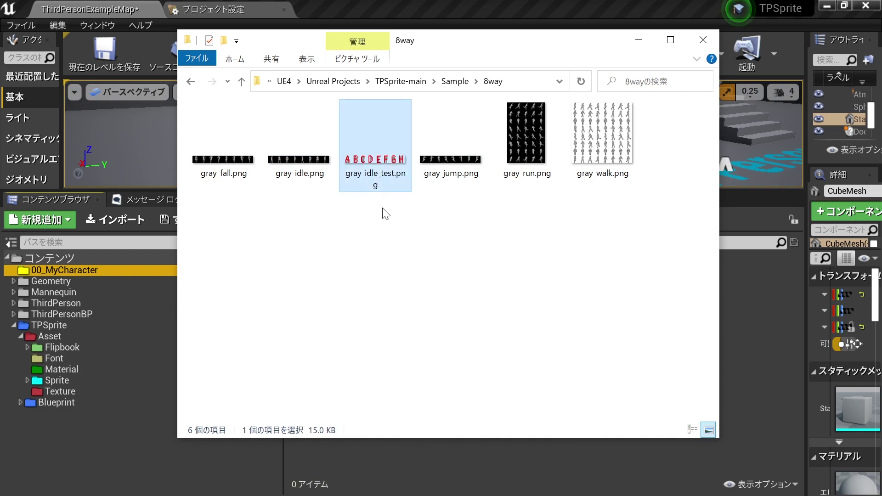
{"action": "left_click", "coordinate": [456, 462]}
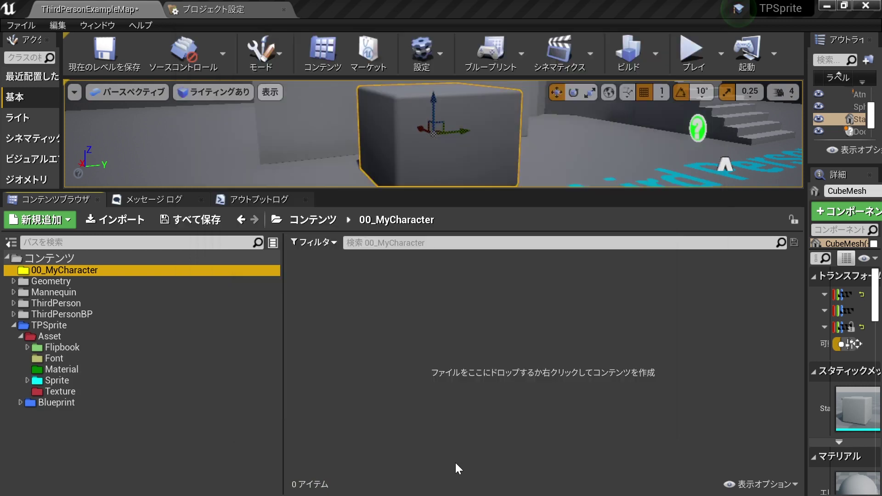
{"action": "left_click", "coordinate": [709, 118]}
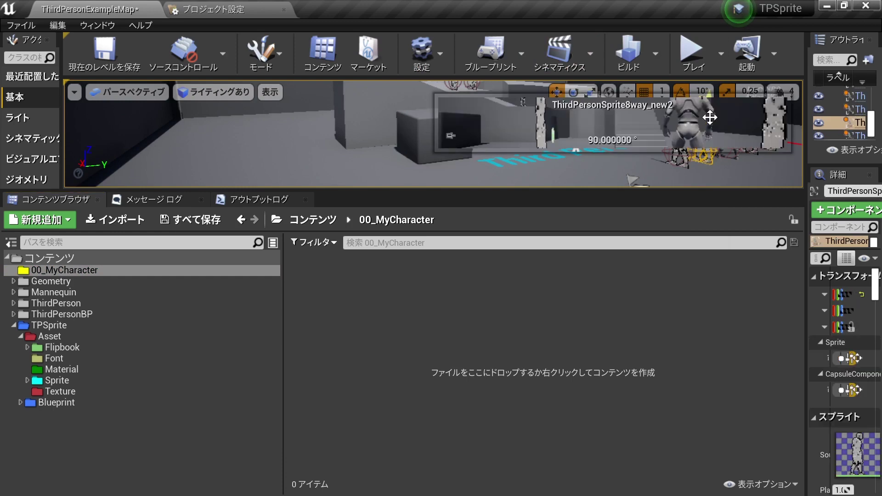
{"action": "key", "text": "f"}
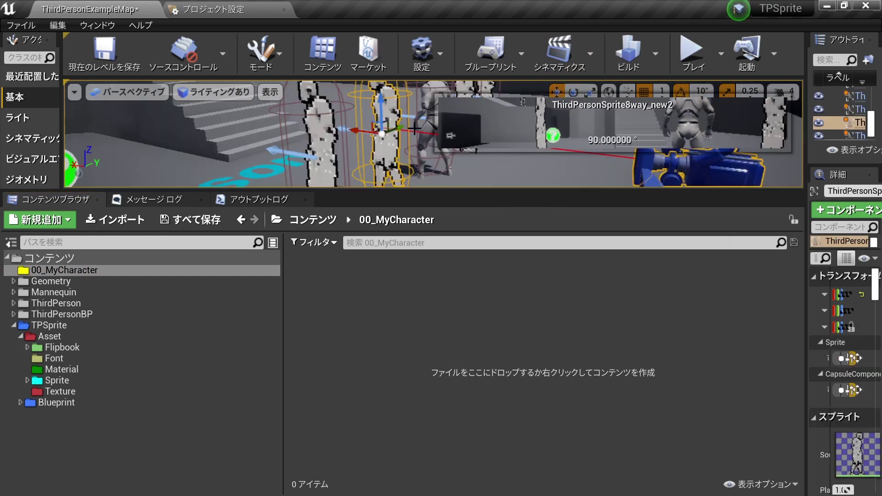
{"action": "left_click_drag", "start_coordinate": [394, 191], "coordinate": [394, 289]}
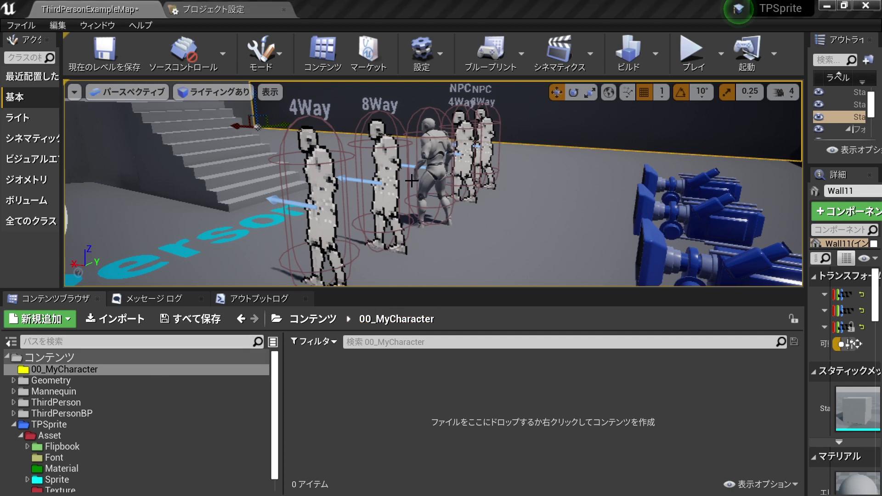
{"action": "left_click", "coordinate": [390, 154]}
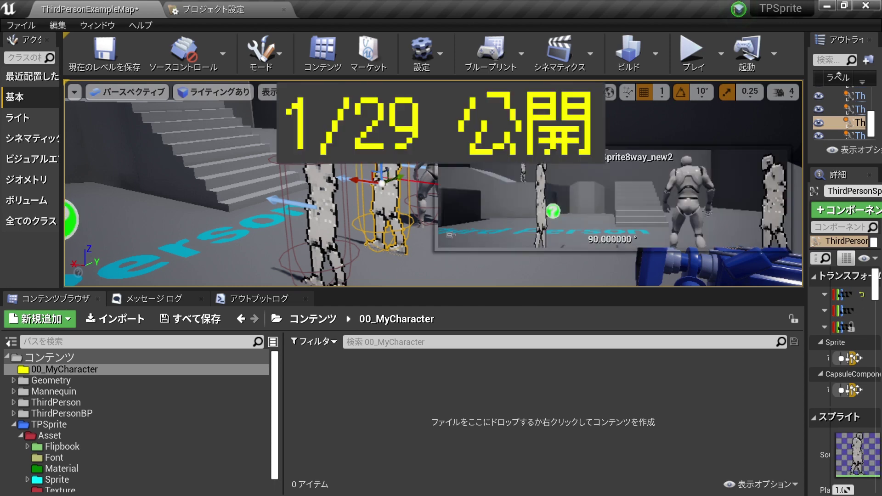
{"action": "left_click", "coordinate": [319, 216]}
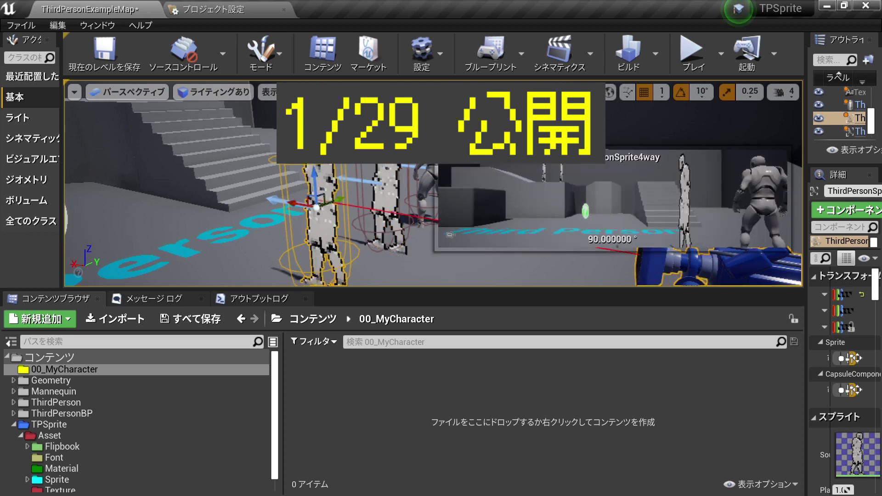
{"action": "left_click", "coordinate": [381, 207]}
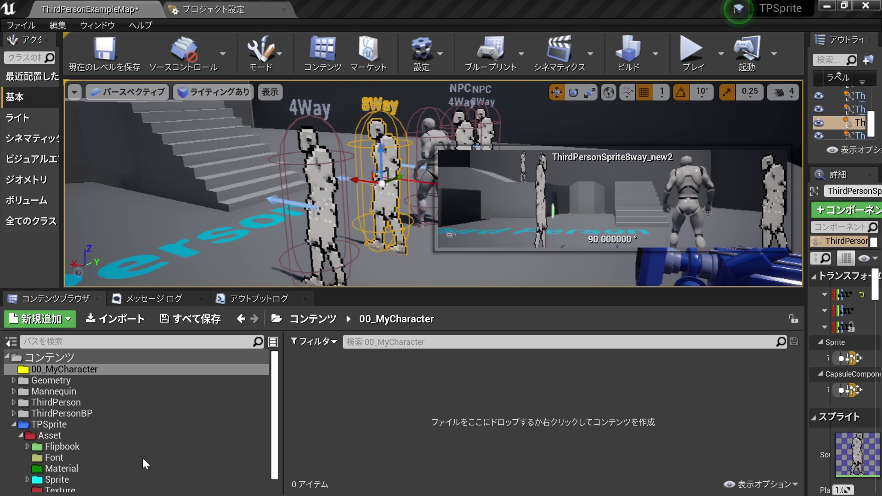
Browse to TPSprite/Asset/Texture, preview the gray_idle texture, and bring up its context menu.
{"action": "scroll", "coordinate": [75, 390], "scroll_direction": "down", "scroll_amount": 1}
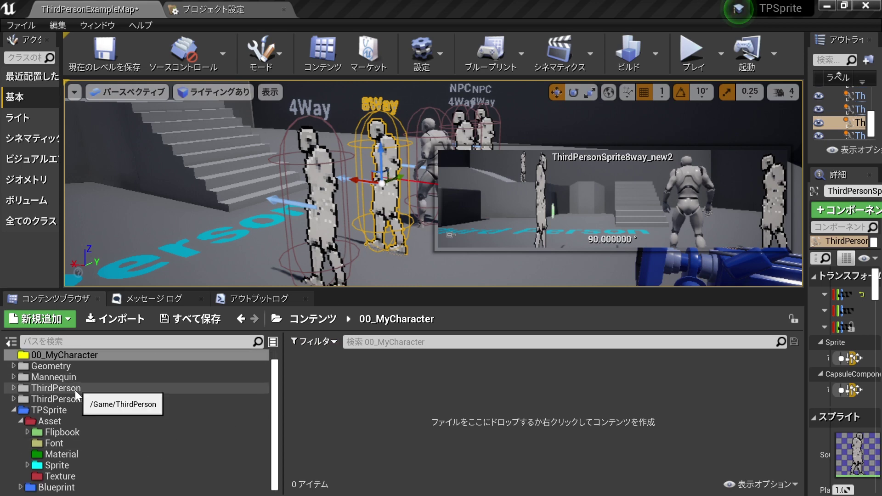
{"action": "left_click", "coordinate": [49, 410]}
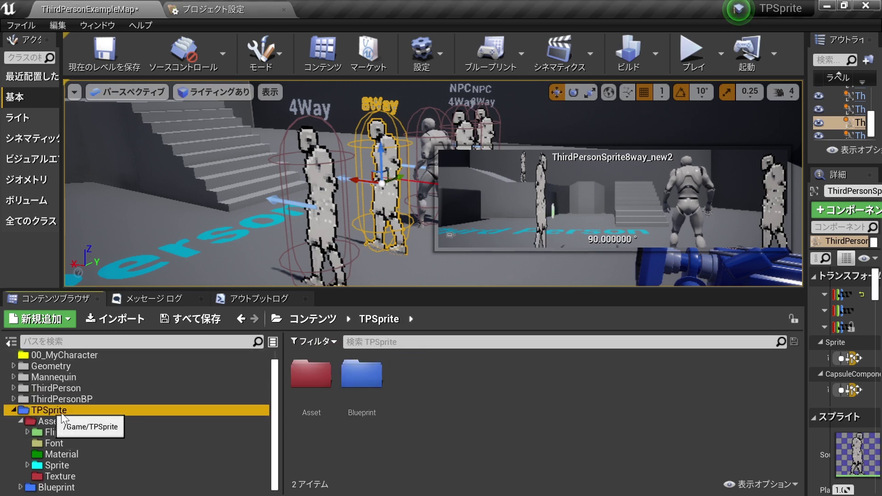
{"action": "left_click", "coordinate": [59, 476]}
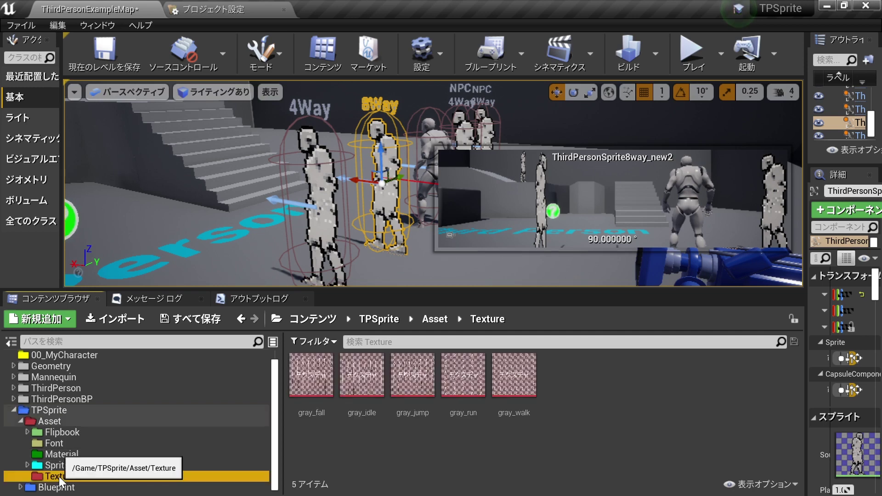
{"action": "left_click", "coordinate": [391, 457]}
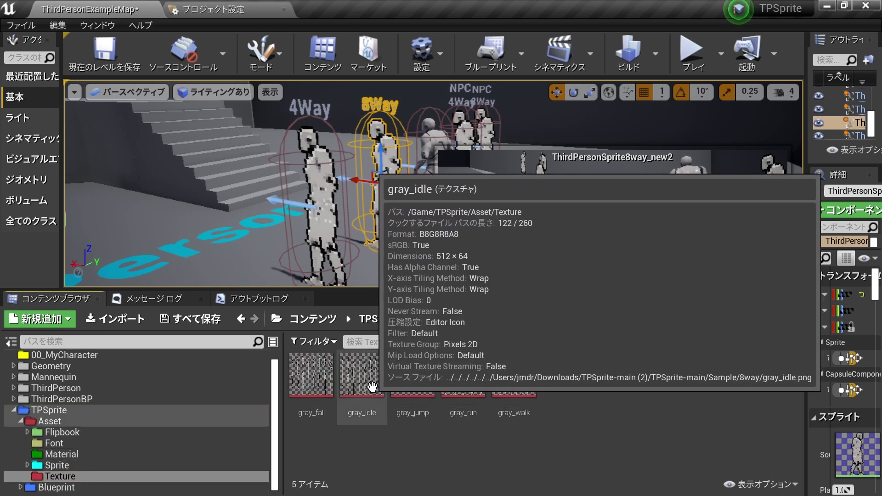
{"action": "double_click", "coordinate": [372, 387]}
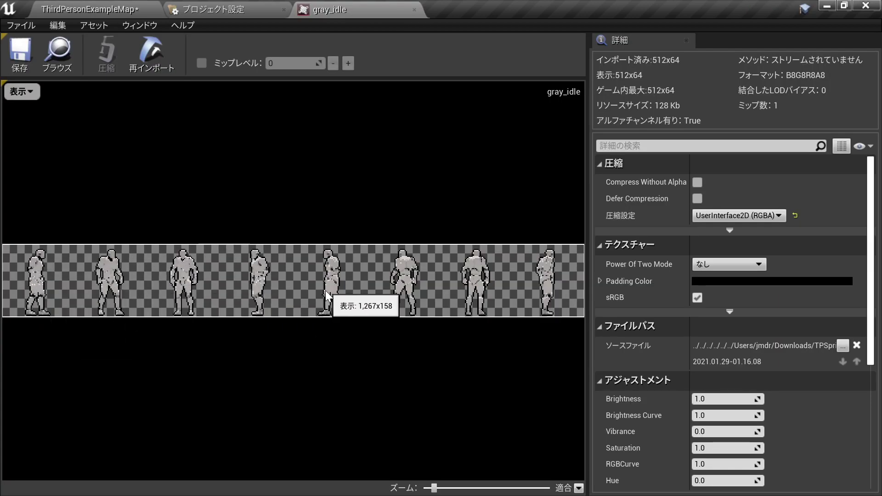
{"action": "left_click", "coordinate": [414, 9]}
{"action": "left_click", "coordinate": [92, 9]}
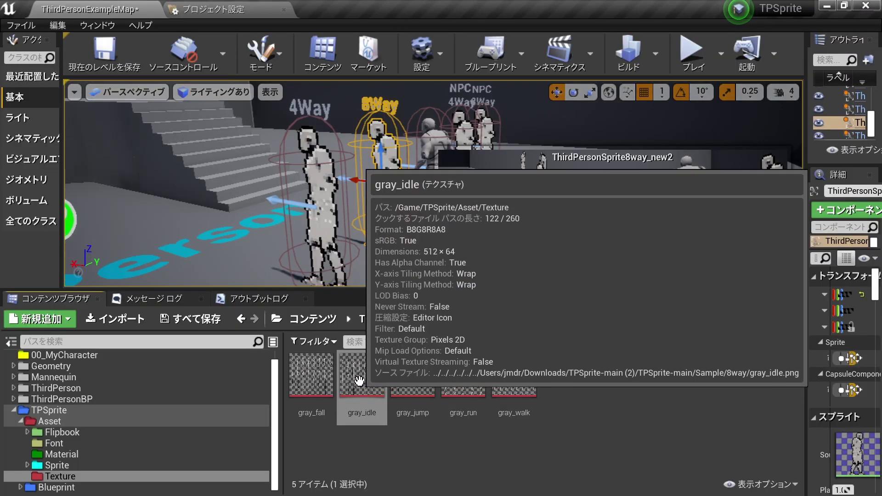
{"action": "right_click", "coordinate": [359, 388]}
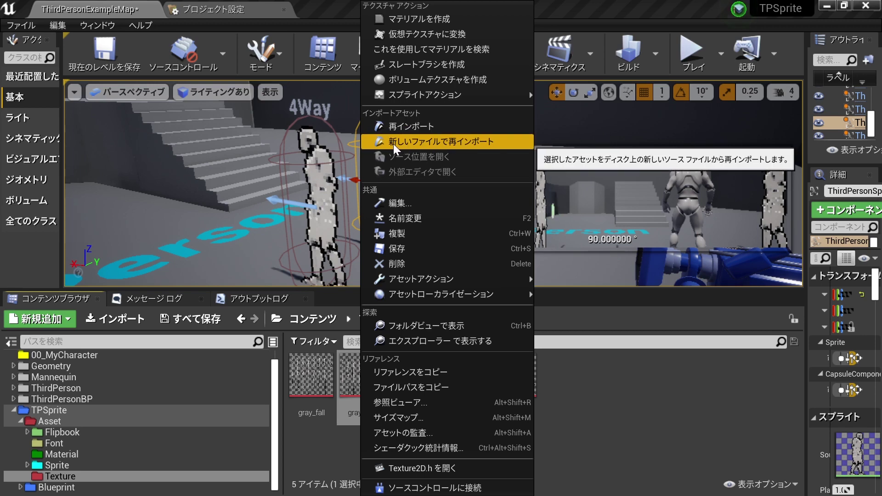
Start Reimport With New File and browse F:\UE4\Unreal Projects\Temp\2021\0130.
{"action": "left_click", "coordinate": [452, 138]}
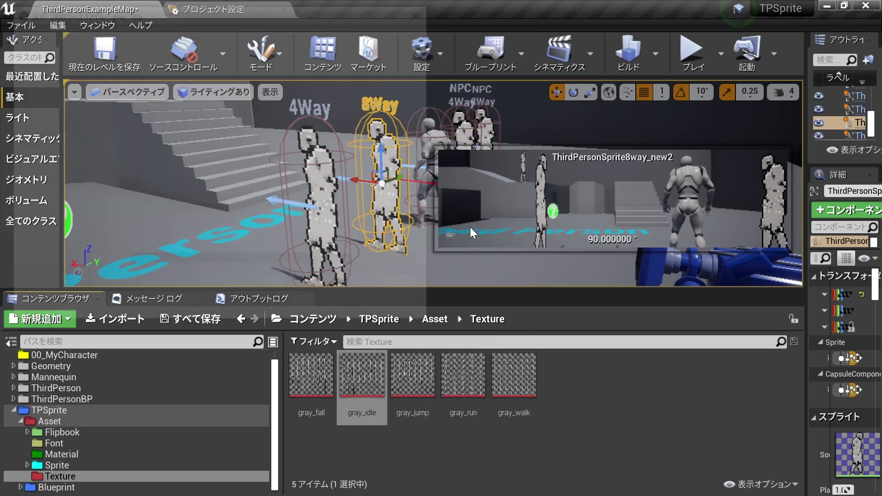
{"action": "scroll", "coordinate": [83, 187], "scroll_direction": "up", "scroll_amount": 2}
{"action": "scroll", "coordinate": [83, 187], "scroll_direction": "down", "scroll_amount": 3}
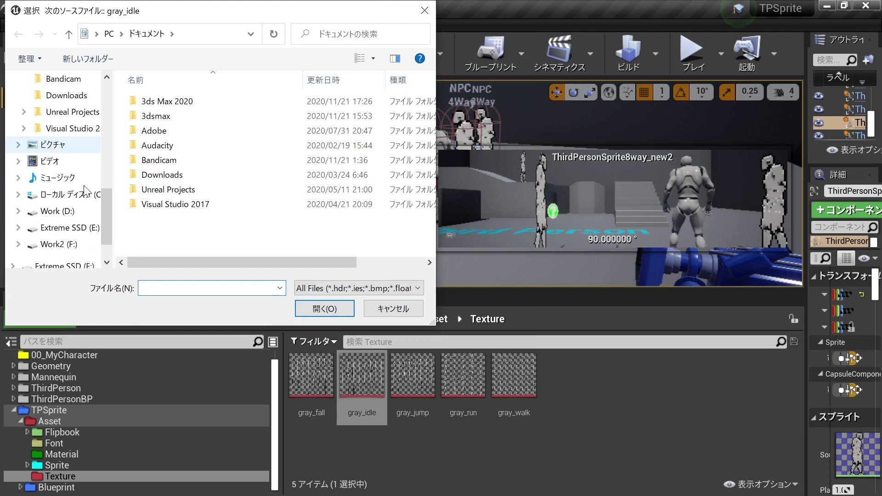
{"action": "left_click", "coordinate": [67, 227]}
{"action": "double_click", "coordinate": [148, 233]}
{"action": "double_click", "coordinate": [156, 115]}
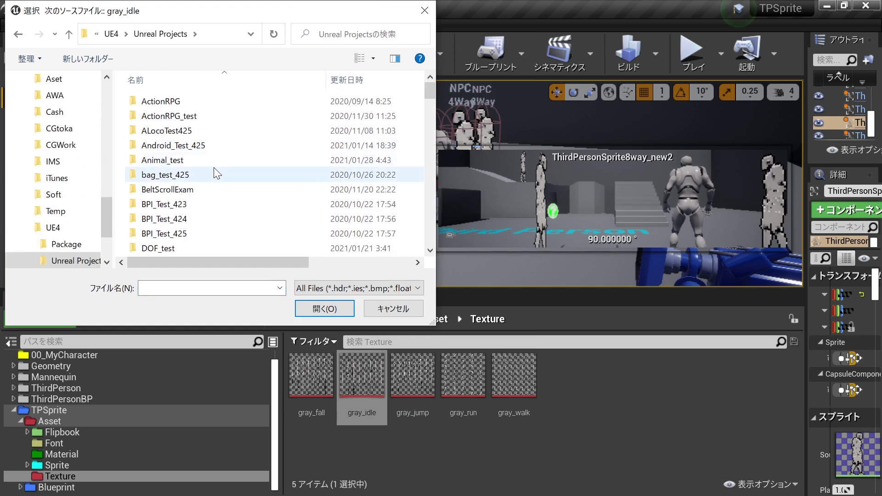
{"action": "scroll", "coordinate": [214, 167], "scroll_direction": "down", "scroll_amount": 5}
{"action": "scroll", "coordinate": [214, 167], "scroll_direction": "down", "scroll_amount": 5}
{"action": "scroll", "coordinate": [201, 172], "scroll_direction": "down", "scroll_amount": 2}
{"action": "double_click", "coordinate": [200, 172]}
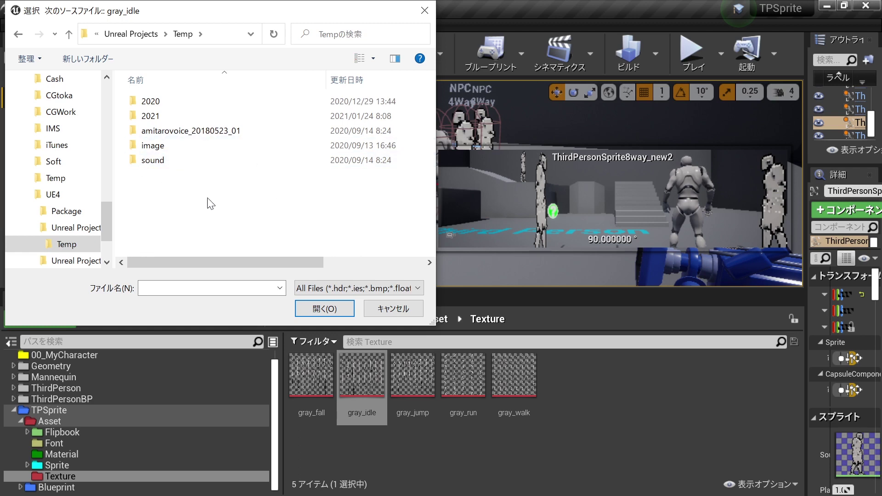
{"action": "double_click", "coordinate": [151, 115]}
{"action": "double_click", "coordinate": [152, 145]}
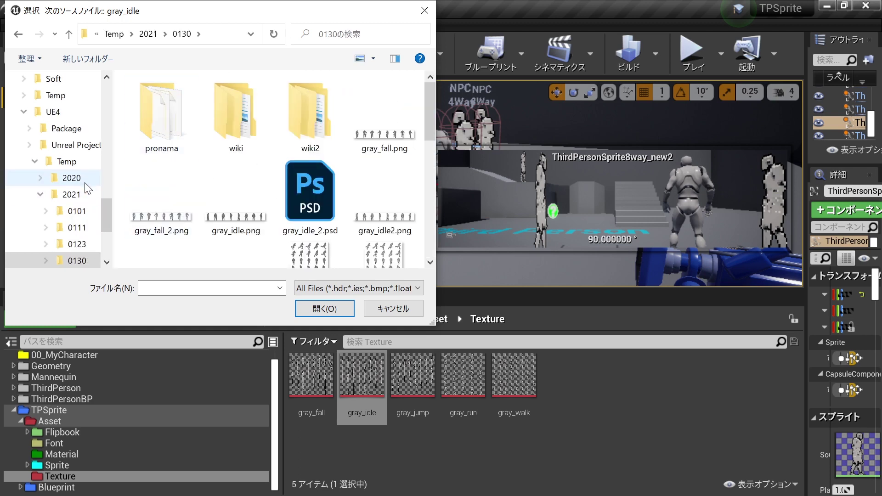
Pick gray_idle_test.png from Sample\8way as gray_idle's new source.
{"action": "scroll", "coordinate": [79, 203], "scroll_direction": "up", "scroll_amount": 3}
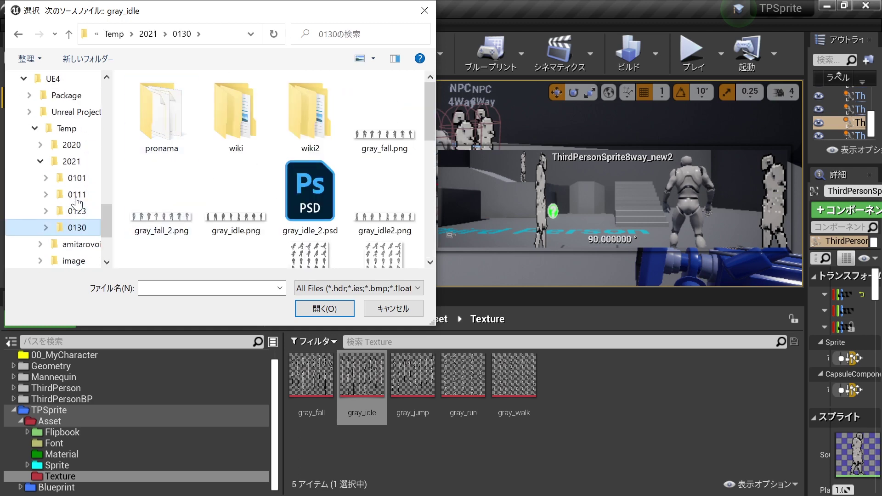
{"action": "scroll", "coordinate": [78, 203], "scroll_direction": "down", "scroll_amount": 10}
{"action": "left_click", "coordinate": [77, 260]}
{"action": "left_click", "coordinate": [307, 145]}
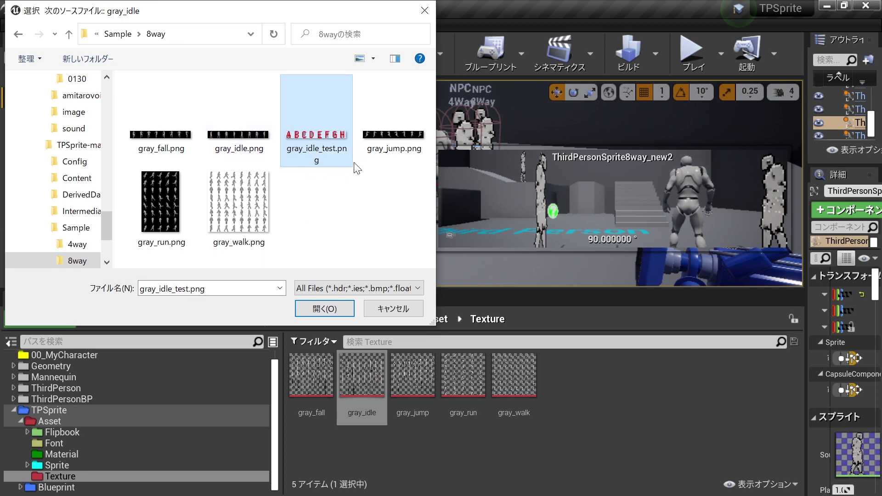
{"action": "left_click", "coordinate": [344, 309]}
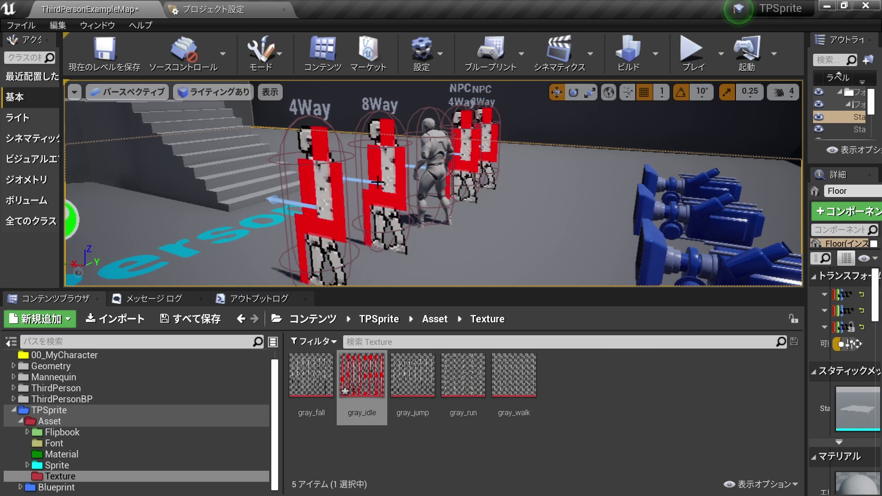
Orbit and move the viewport closer to inspect the red-lettered sprite characters.
{"action": "right_click_drag", "start_coordinate": [377, 182], "coordinate": [370, 176]}
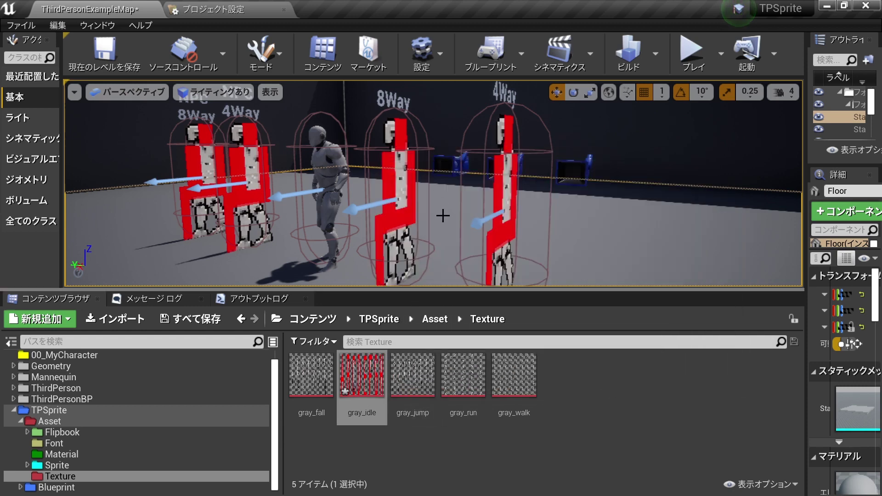
{"action": "right_click_drag", "start_coordinate": [520, 197], "coordinate": [486, 284]}
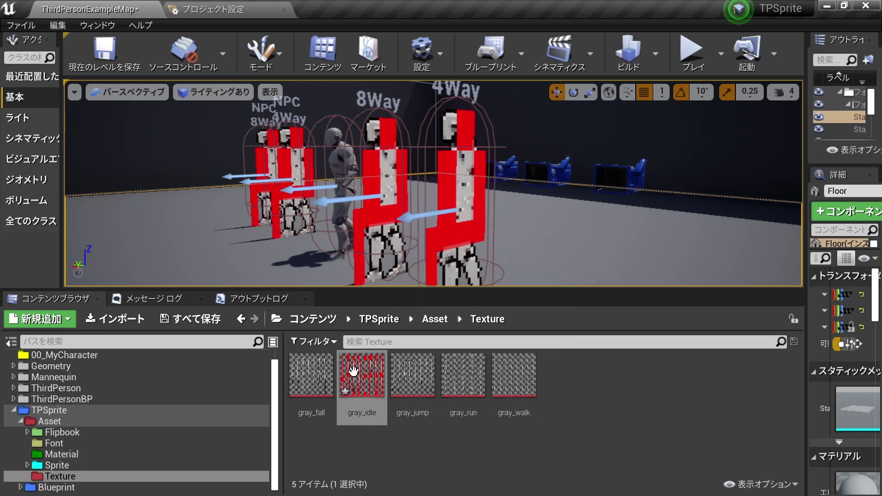
Open the idle folder inside the Sprite folder.
{"action": "left_click", "coordinate": [73, 465]}
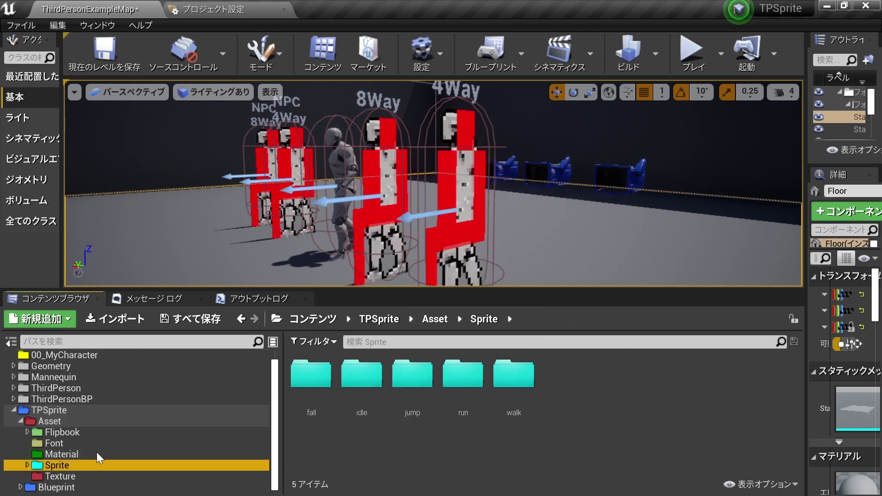
{"action": "left_click", "coordinate": [359, 395]}
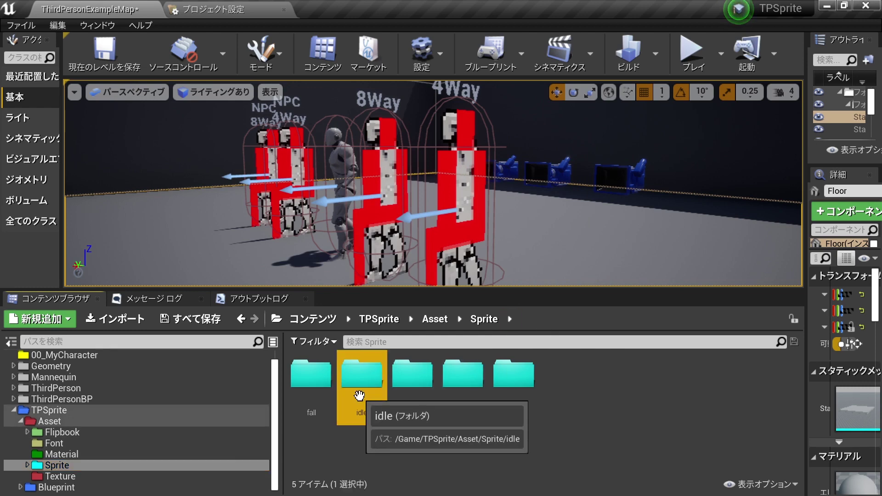
{"action": "double_click", "coordinate": [359, 395]}
Select sprites gray_idle_0, 2, 4 and 6 and open them in the Property Matrix.
{"action": "left_click", "coordinate": [360, 386]}
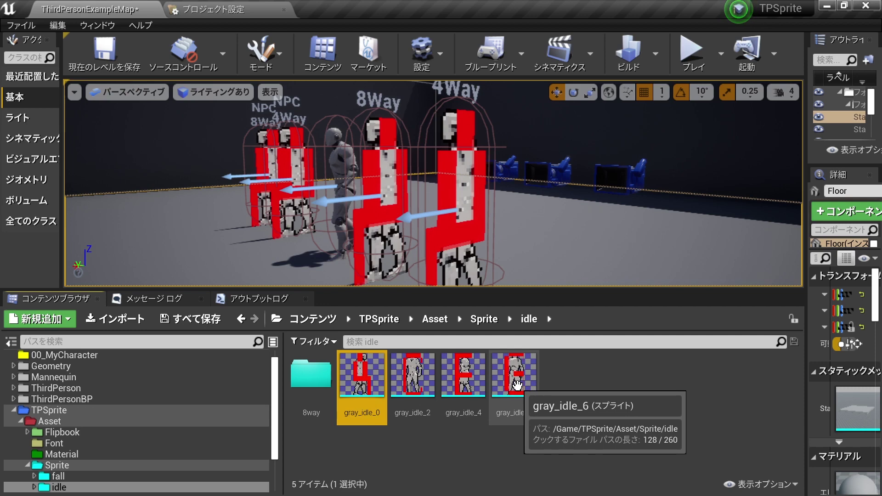
{"action": "left_click", "coordinate": [514, 375], "text": "shift"}
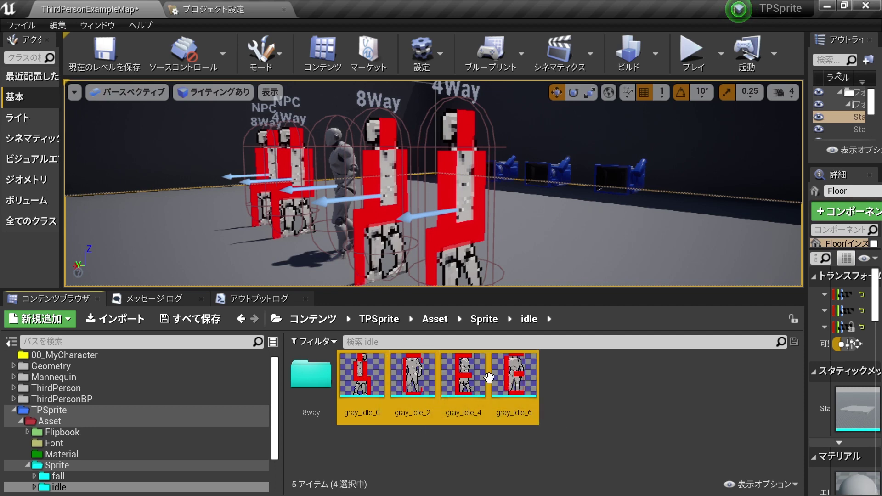
{"action": "left_click", "coordinate": [570, 398]}
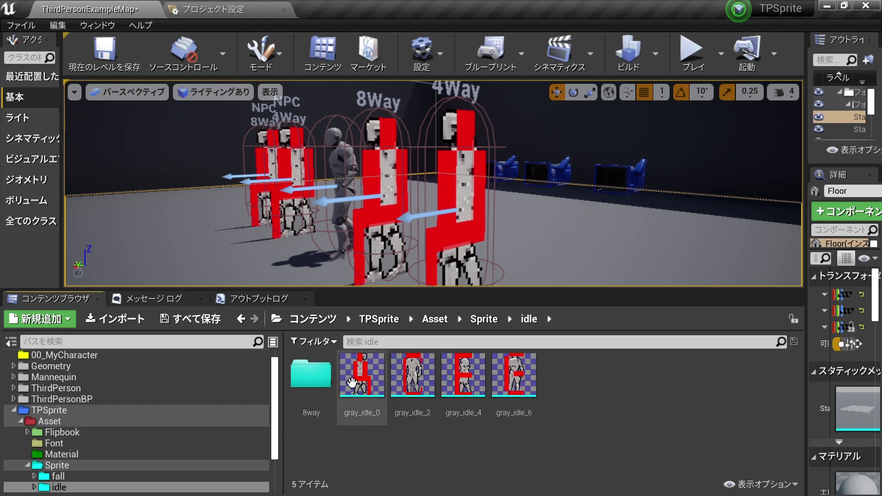
{"action": "left_click", "coordinate": [353, 383]}
{"action": "left_click", "coordinate": [514, 374], "text": "shift"}
{"action": "right_click", "coordinate": [513, 375]}
{"action": "mouse_move", "coordinate": [643, 157]}
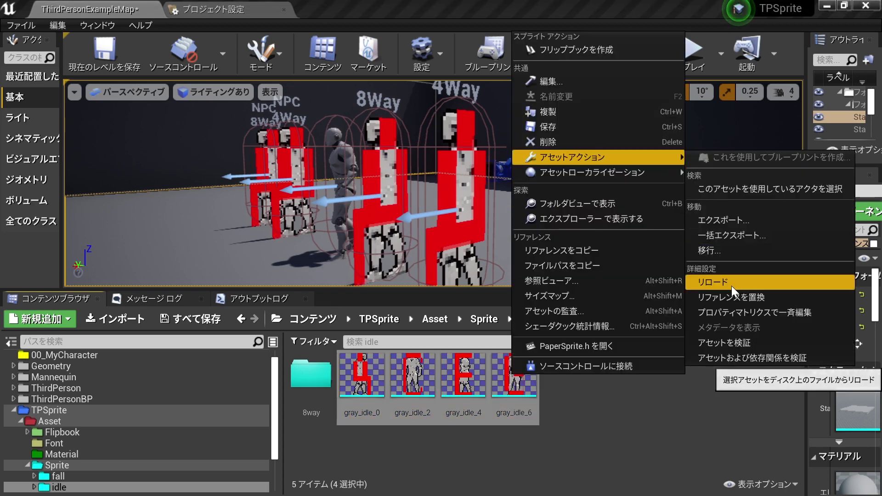
{"action": "left_click", "coordinate": [740, 307]}
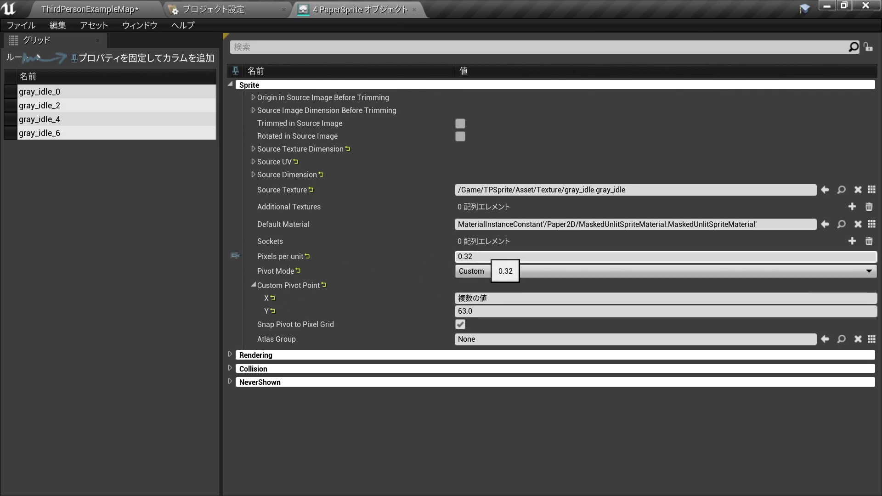
Save the four idle sprites with Pixels per unit 0.32 and return to ThirdPersonExampleMap.
{"action": "left_click", "coordinate": [487, 256]}
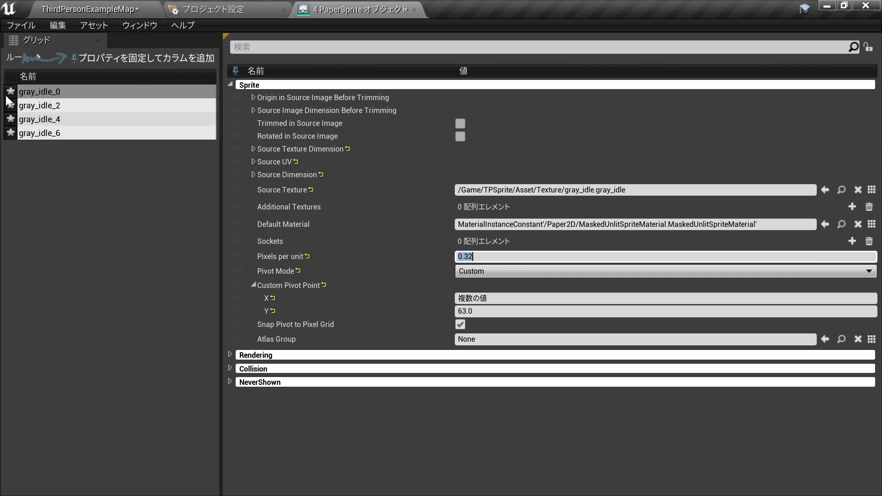
{"action": "left_click", "coordinate": [26, 25]}
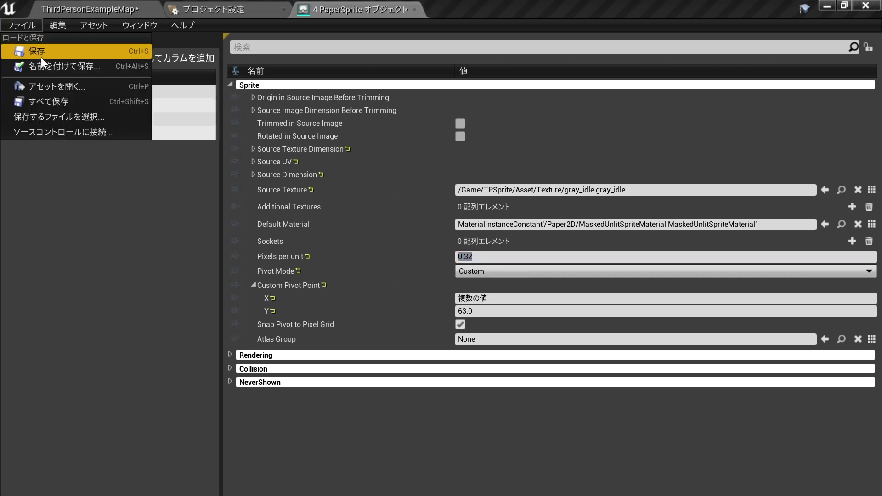
{"action": "left_click", "coordinate": [37, 52]}
{"action": "left_click", "coordinate": [60, 3]}
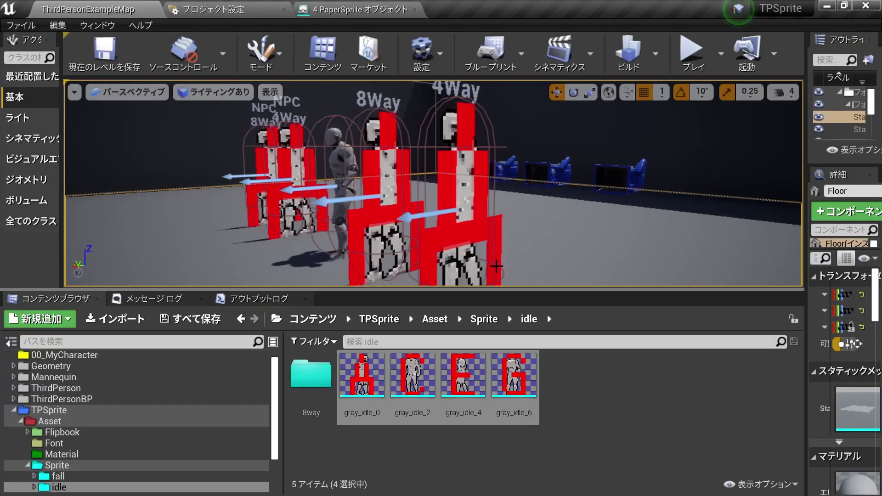
Select gray_idle_1, 3, 5 and 7 in idle/8way and bulk-edit them via Property Matrix.
{"action": "right_click_drag", "start_coordinate": [442, 262], "coordinate": [443, 262]}
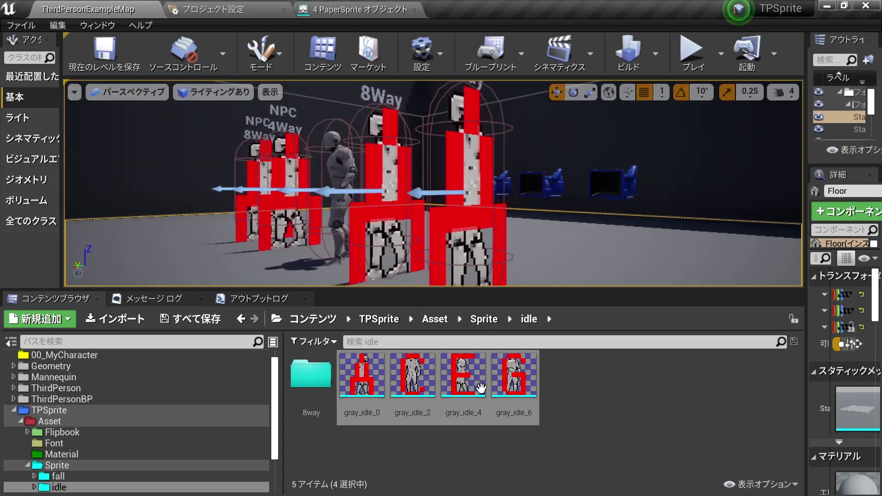
{"action": "left_click", "coordinate": [577, 399]}
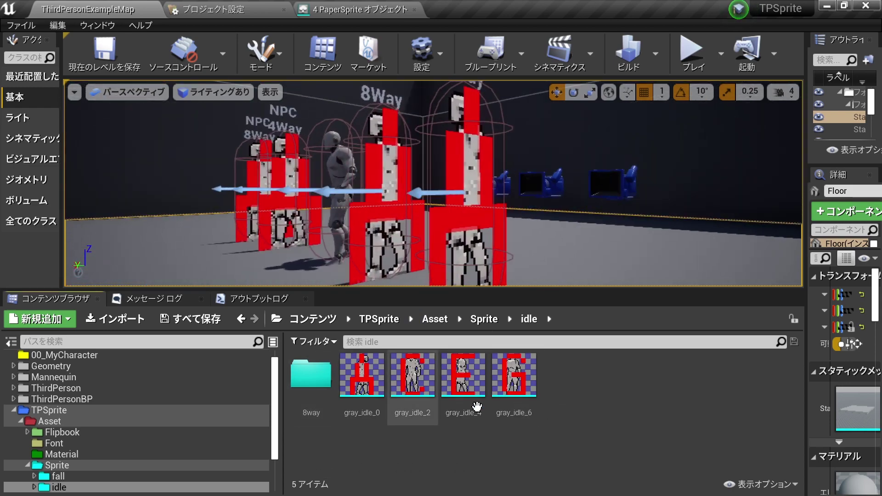
{"action": "double_click", "coordinate": [310, 375]}
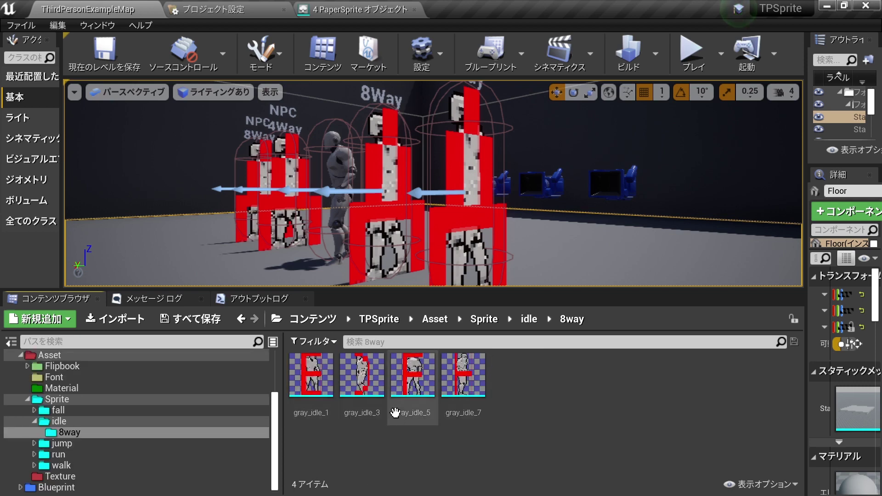
{"action": "key", "text": "ctrl+a"}
{"action": "right_click", "coordinate": [454, 381]}
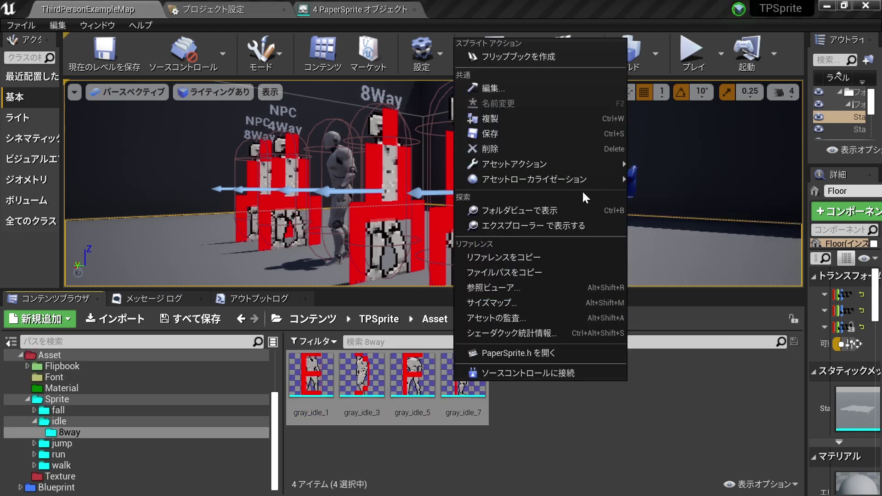
{"action": "mouse_move", "coordinate": [589, 164]}
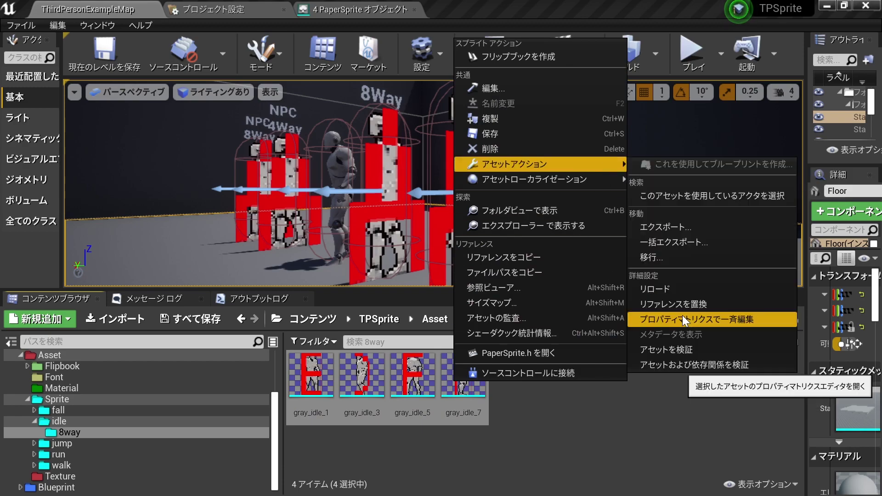
{"action": "left_click", "coordinate": [682, 315]}
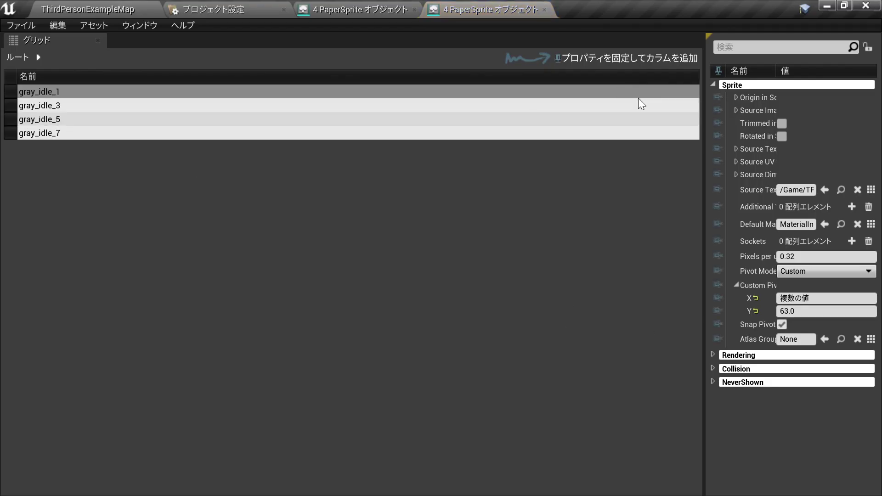
Set Pixels per unit to 0.32 for the four 8way idle sprites in the property matrix.
{"action": "left_click_drag", "start_coordinate": [704, 102], "coordinate": [232, 108]}
{"action": "left_click", "coordinate": [513, 254]}
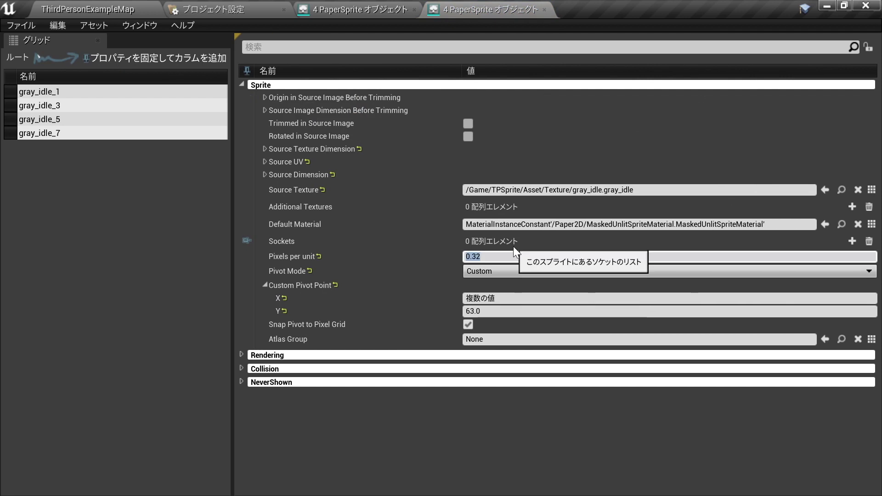
{"action": "type", "text": "1"}
{"action": "key", "text": "ctrl+a"}
{"action": "type", "text": "0.32"}
{"action": "key", "text": "Return"}
Save all modified sprites and return to the level editor.
{"action": "left_click", "coordinate": [20, 25]}
{"action": "left_click", "coordinate": [45, 100]}
{"action": "left_click", "coordinate": [88, 9]}
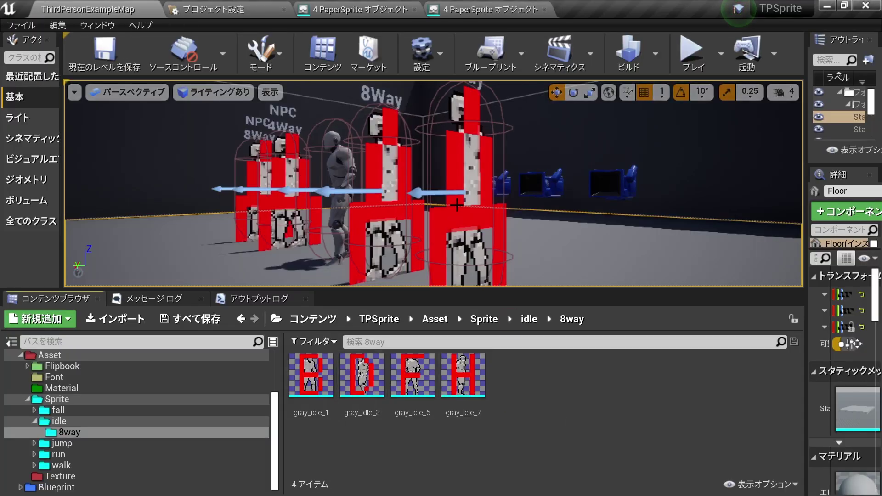
Play-test the level to watch the lettered idle frames, then stop the session.
{"action": "left_click", "coordinate": [691, 50]}
{"action": "left_click", "coordinate": [609, 250]}
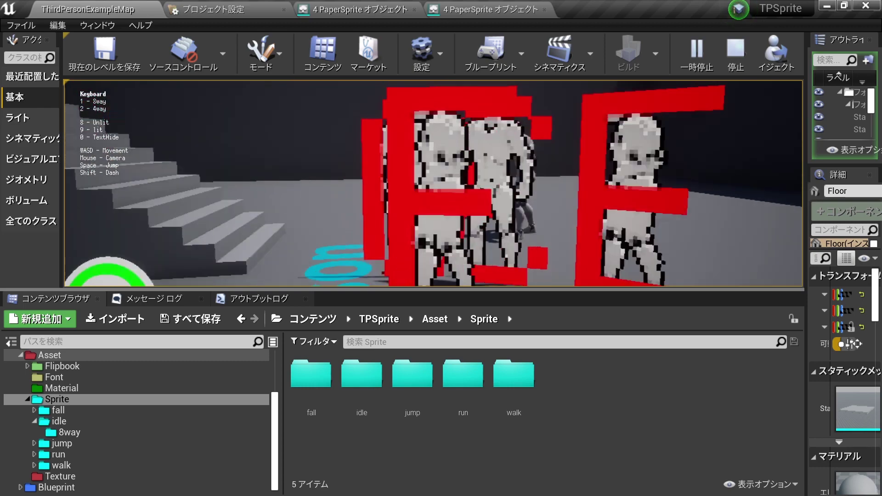
{"action": "key", "text": "Escape"}
Pull the viewport camera back onto the characters and switch to the 8way Explorer folder.
{"action": "right_click_drag", "start_coordinate": [202, 209], "coordinate": [466, 172]}
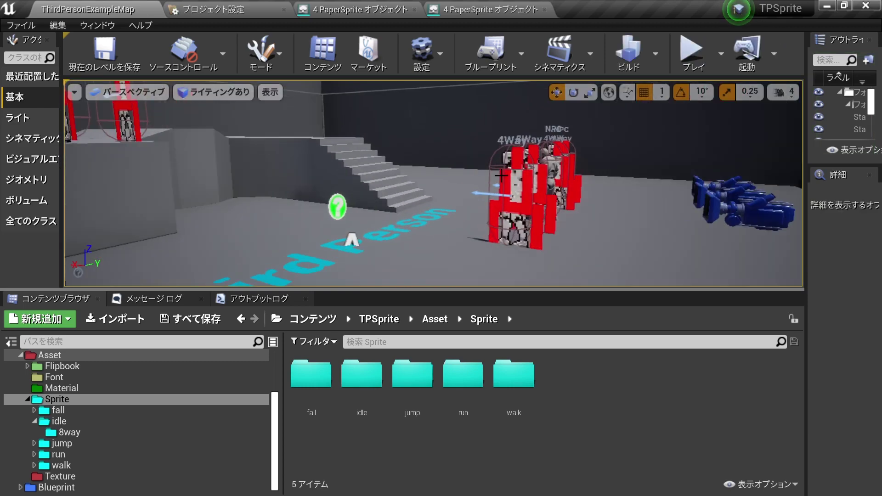
{"action": "scroll", "coordinate": [466, 172], "scroll_direction": "up", "scroll_amount": 3}
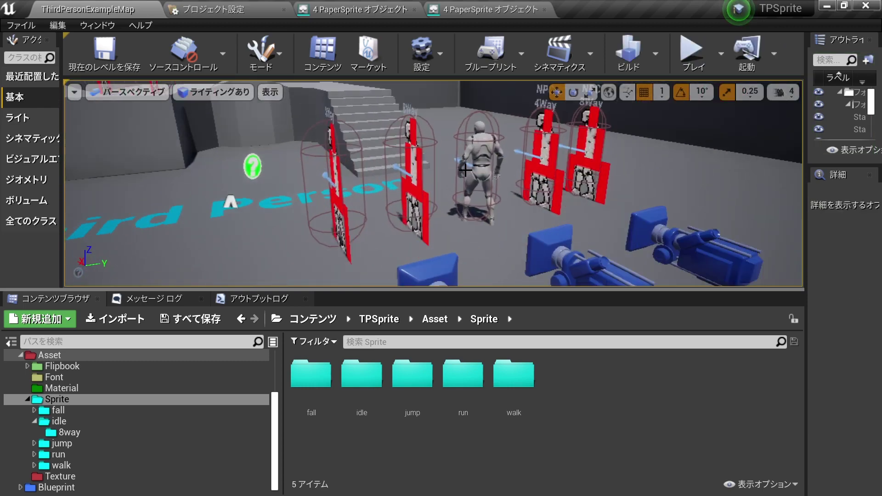
{"action": "scroll", "coordinate": [454, 180], "scroll_direction": "up", "scroll_amount": 3}
{"action": "key", "text": "alt+Tab"}
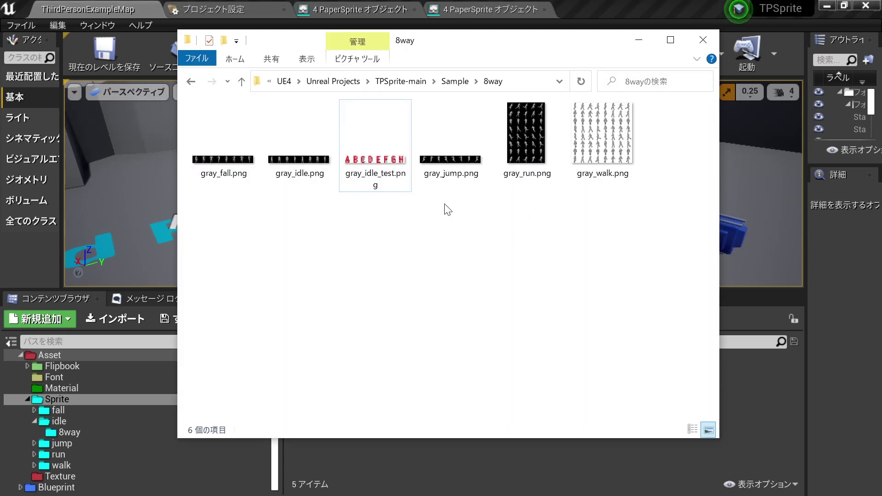
Navigate to Sample\8way and look over gray_idle_test.png, gray_jump.png and gray_idle.png.
{"action": "left_click", "coordinate": [455, 80]}
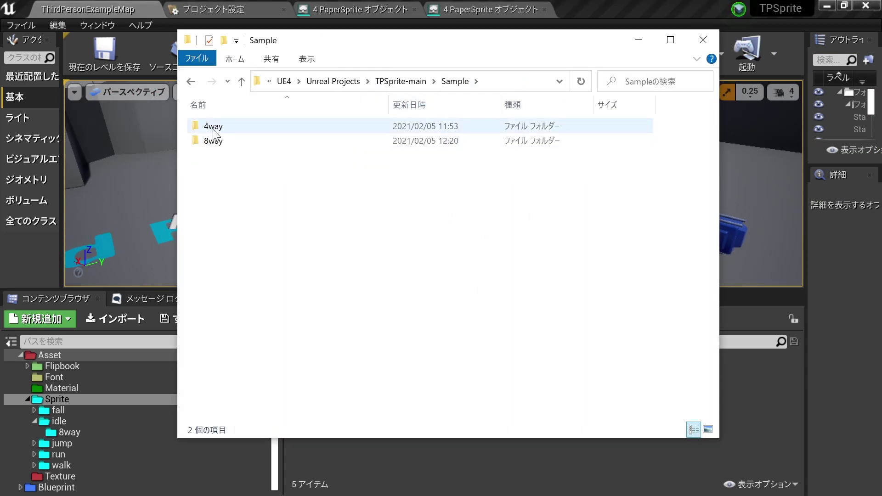
{"action": "double_click", "coordinate": [216, 139]}
{"action": "key", "text": "alt+Left"}
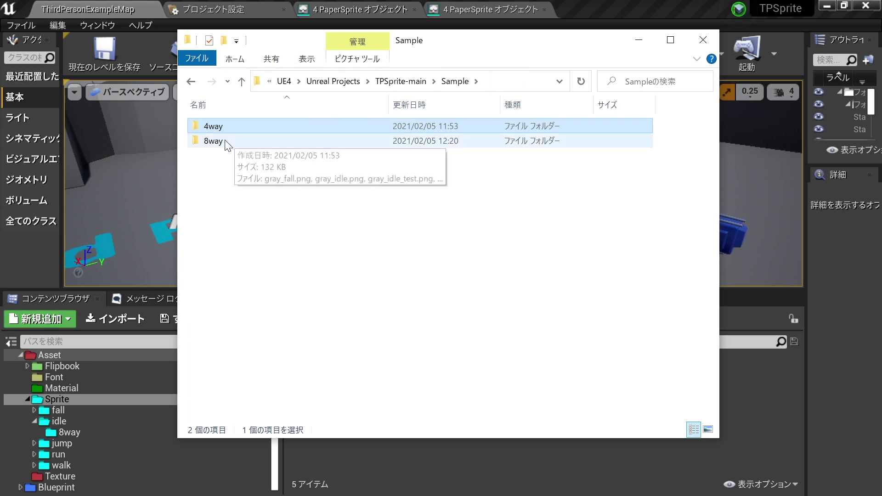
{"action": "double_click", "coordinate": [222, 140]}
{"action": "left_click", "coordinate": [382, 176]}
{"action": "left_click", "coordinate": [468, 207]}
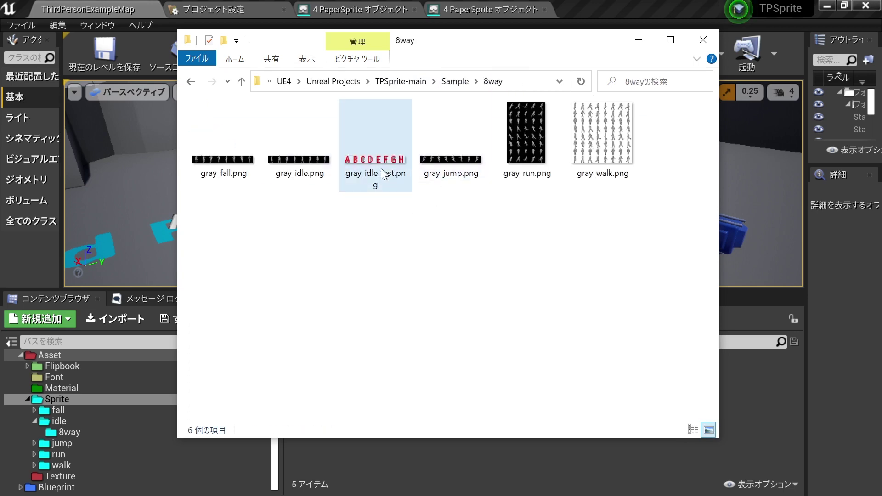
{"action": "left_click", "coordinate": [467, 166]}
{"action": "left_click", "coordinate": [369, 166]}
{"action": "left_click", "coordinate": [295, 166]}
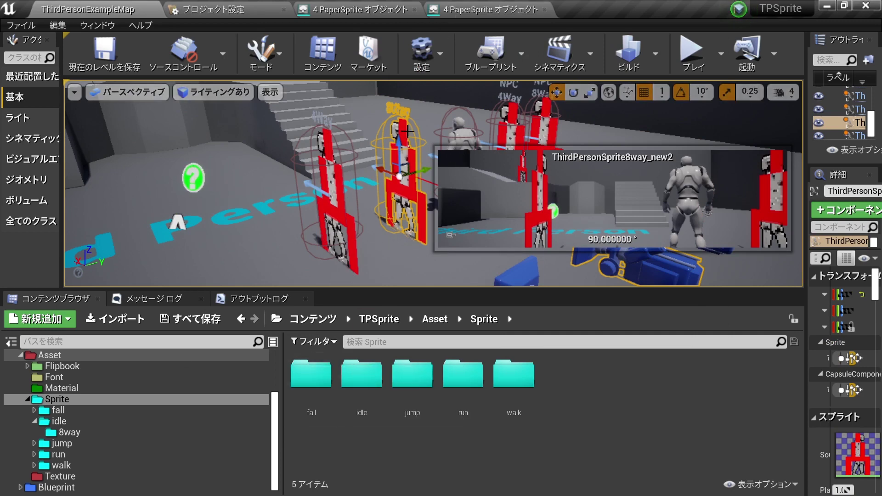
Check a sprite character in the Unreal level, then open gray_idle_test.png in Photos.
{"action": "key", "text": "alt+Tab"}
{"action": "left_click", "coordinate": [503, 193]}
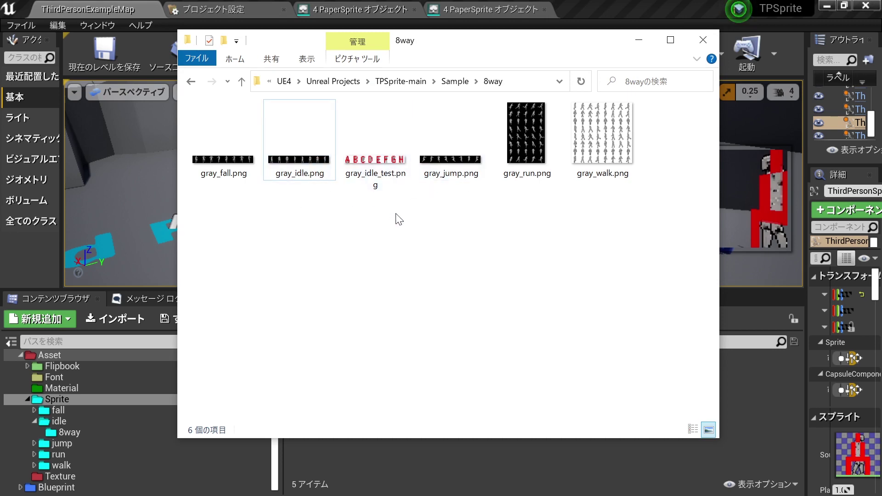
{"action": "key", "text": "alt+Tab"}
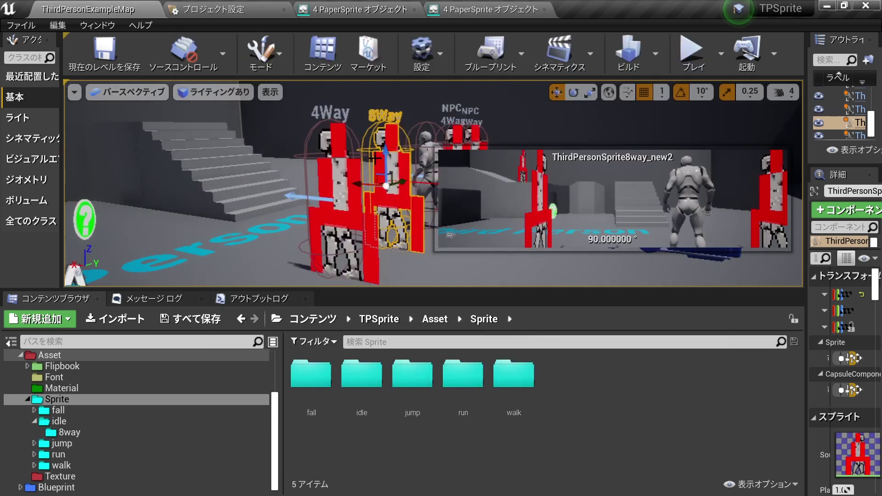
{"action": "left_click", "coordinate": [334, 182]}
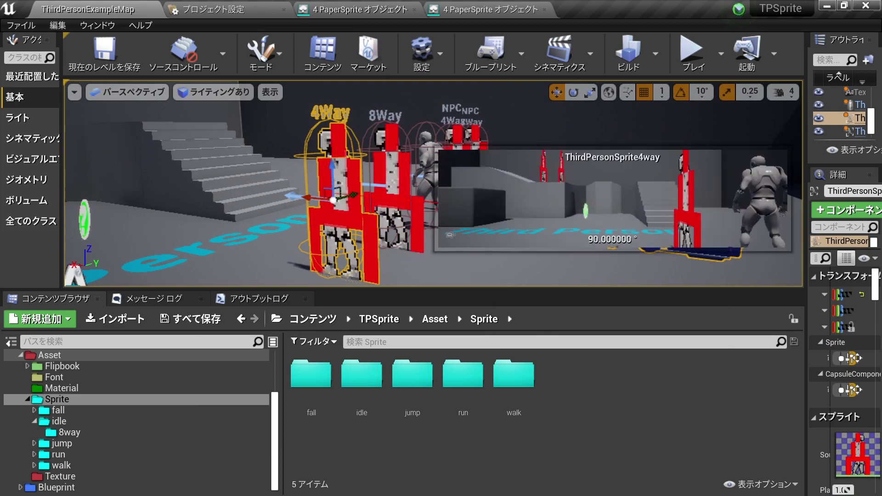
{"action": "key", "text": "alt+Tab"}
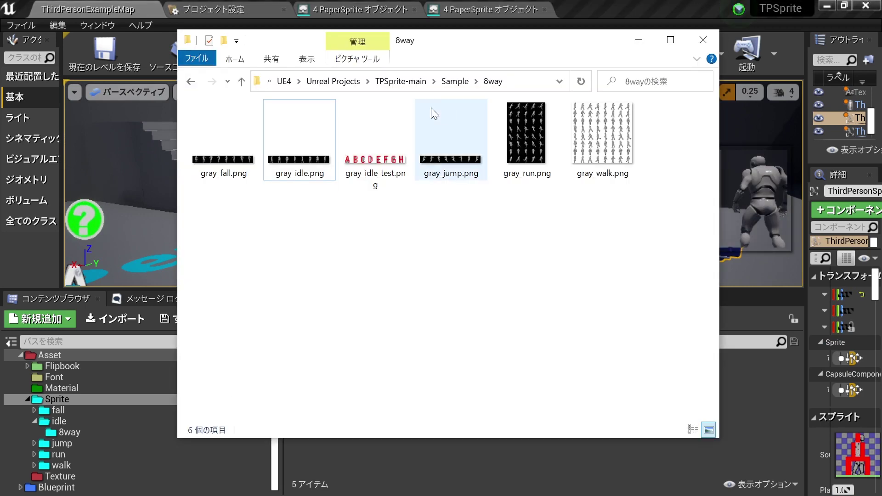
{"action": "left_click", "coordinate": [368, 156]}
{"action": "double_click", "coordinate": [370, 156]}
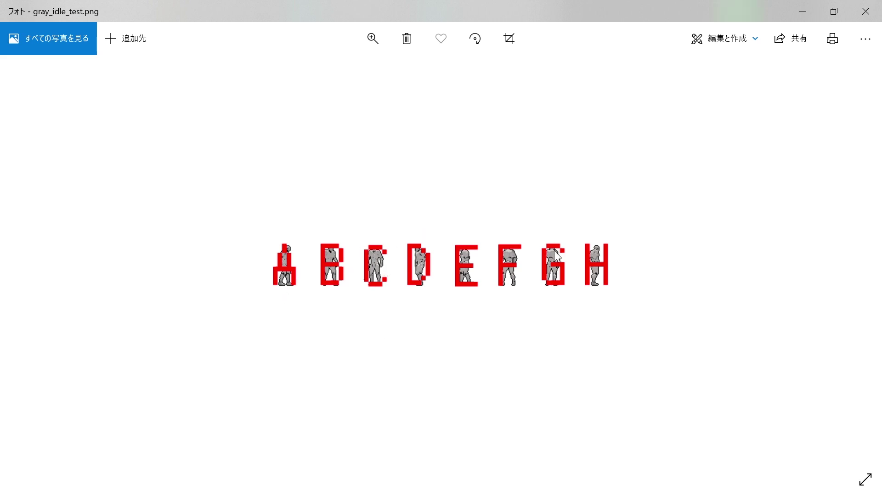
Close the Photos preview of the A–H lettered gray_idle_test.png.
{"action": "left_click", "coordinate": [866, 11]}
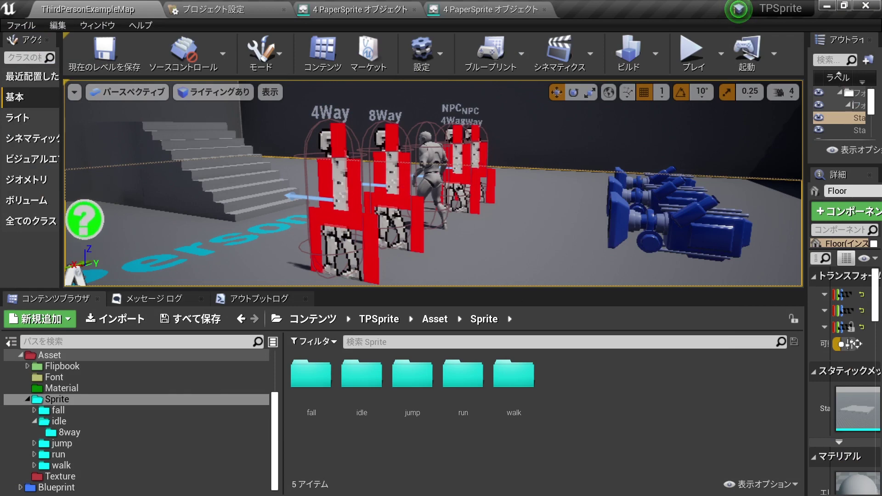
In Asset > Texture, reimport the gray_idle texture using the original gray_idle.png file.
{"action": "scroll", "coordinate": [492, 189], "scroll_direction": "up", "scroll_amount": 1}
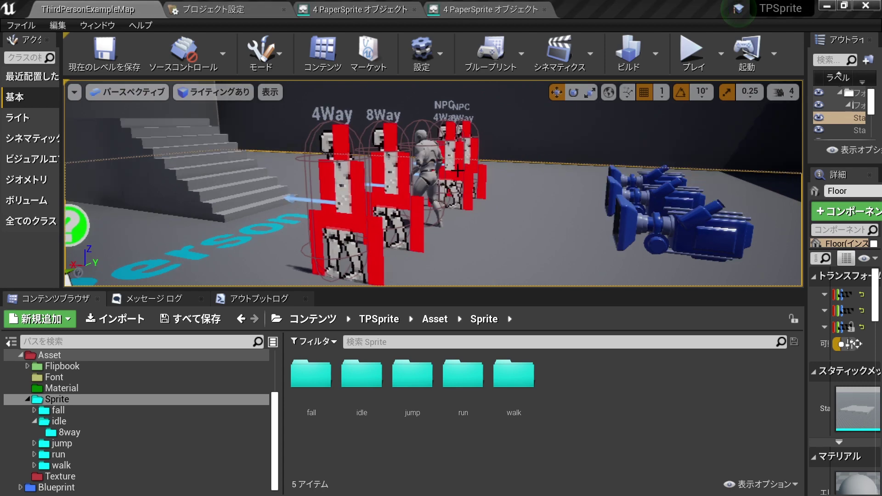
{"action": "right_click_drag", "start_coordinate": [412, 186], "coordinate": [402, 190]}
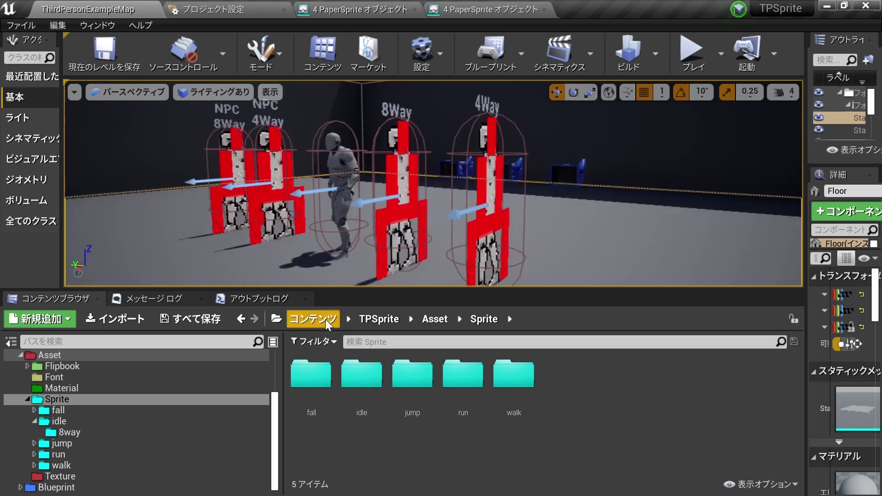
{"action": "left_click", "coordinate": [60, 476]}
{"action": "right_click", "coordinate": [374, 381]}
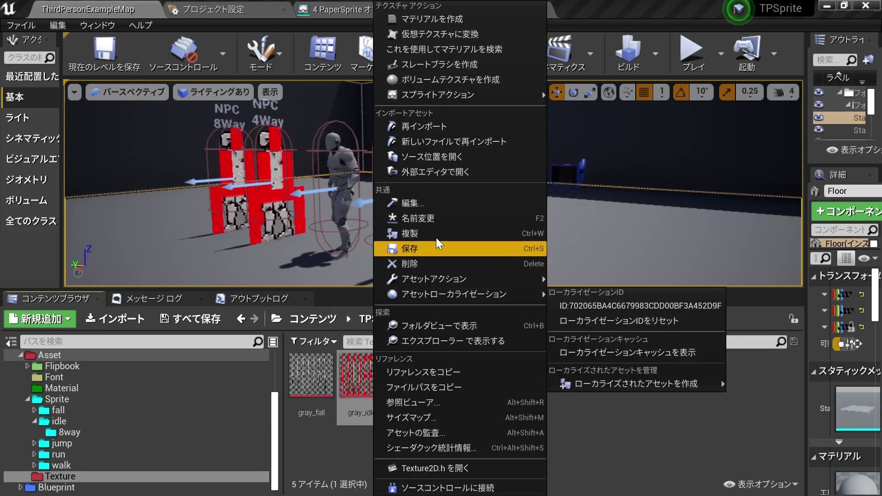
{"action": "left_click", "coordinate": [456, 137]}
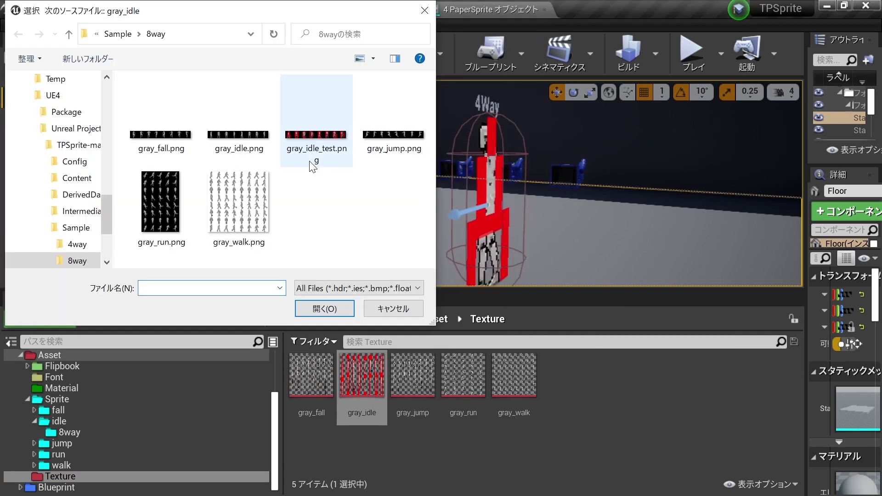
{"action": "left_click", "coordinate": [242, 140]}
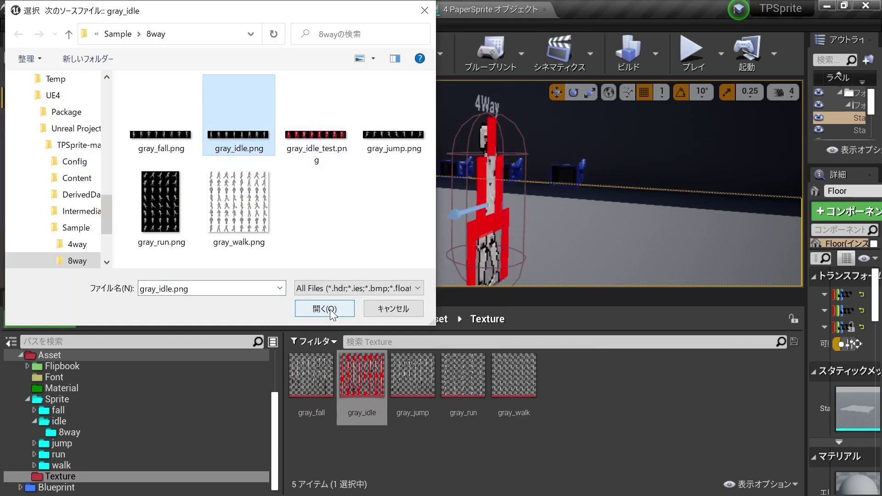
{"action": "left_click", "coordinate": [330, 311]}
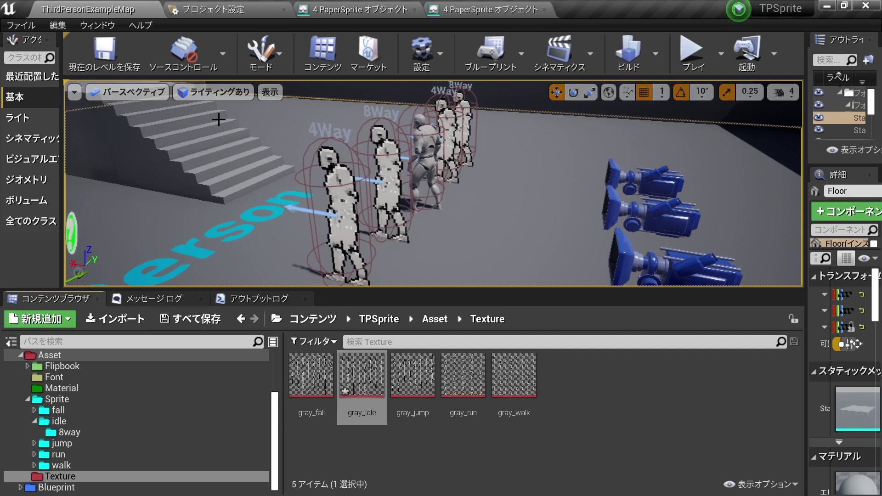
Review the Pro_idle_1way sprite, confirming its Pixels per unit of 0.64.
{"action": "left_click", "coordinate": [27, 29]}
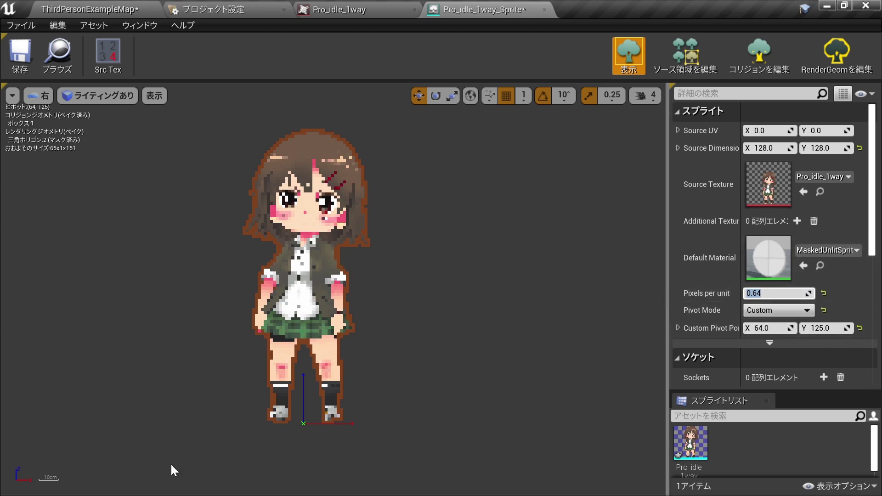
{"action": "scroll", "coordinate": [264, 412], "scroll_direction": "up", "scroll_amount": 2}
{"action": "scroll", "coordinate": [275, 415], "scroll_direction": "up", "scroll_amount": 1}
{"action": "scroll", "coordinate": [353, 428], "scroll_direction": "down", "scroll_amount": 1}
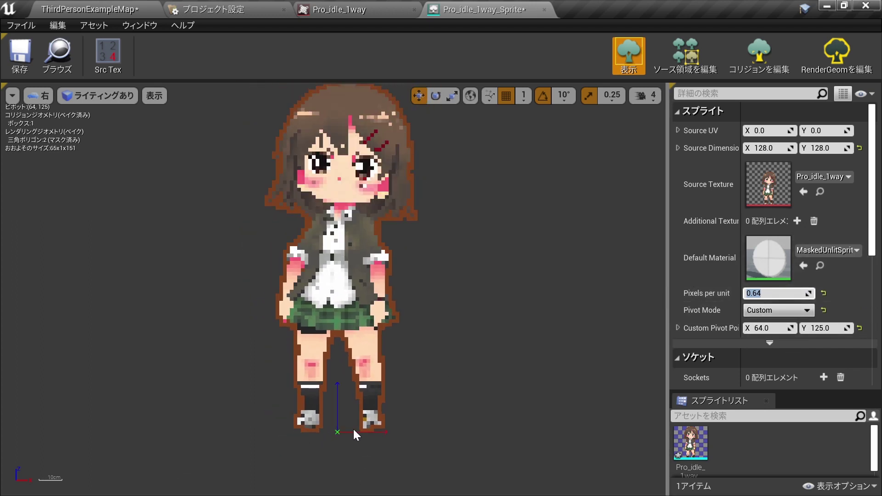
{"action": "scroll", "coordinate": [352, 428], "scroll_direction": "down", "scroll_amount": 1}
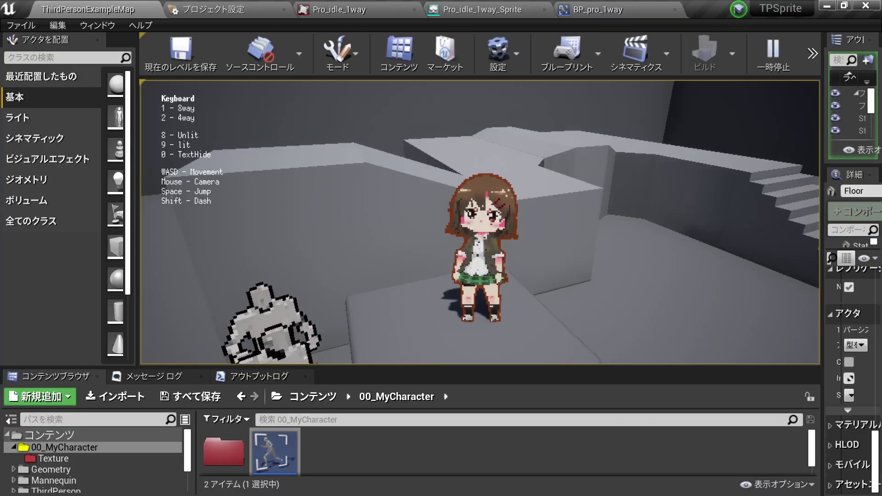